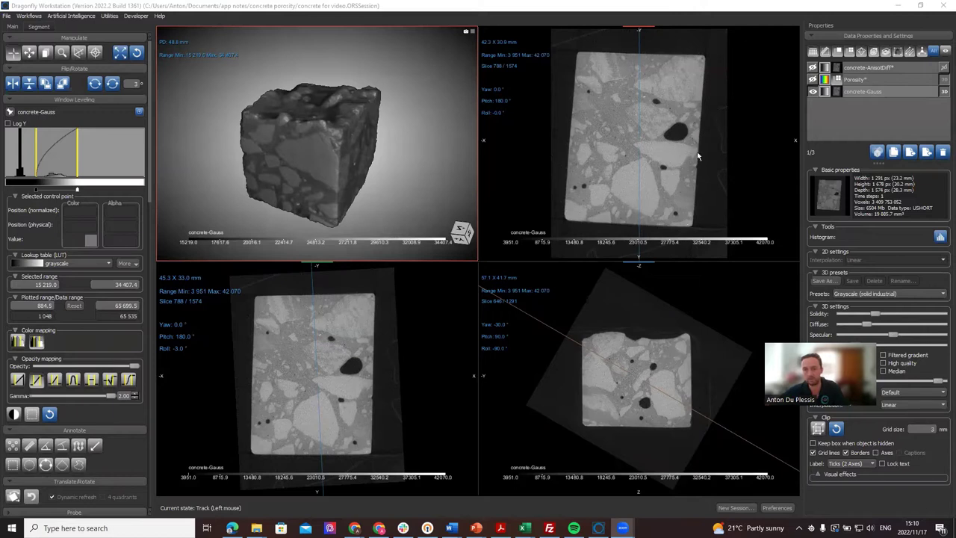
Rotate the concrete cube in the 3D view so its front faces the viewer.
{"action": "left_click_drag", "start_coordinate": [328, 128], "coordinate": [320, 133]}
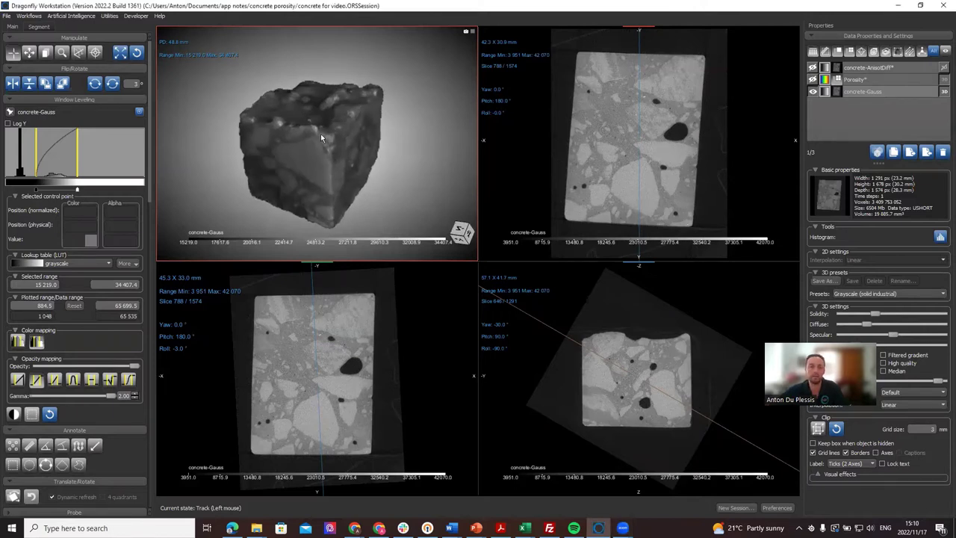
Maximise and zoom the 3D view, then lower the edge contrast of concrete-Gauss.
{"action": "double_click", "coordinate": [420, 148]}
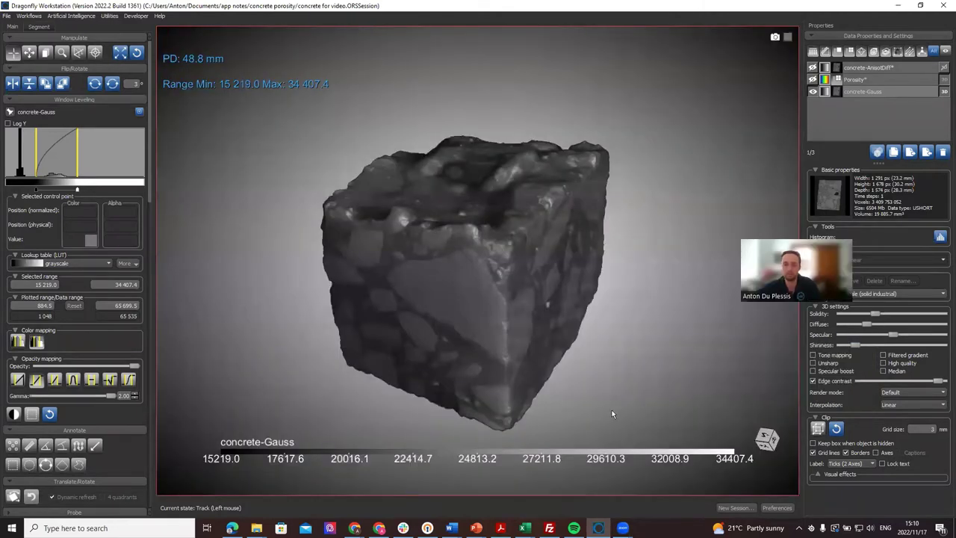
{"action": "scroll", "coordinate": [612, 413], "scroll_direction": "up", "scroll_amount": 5}
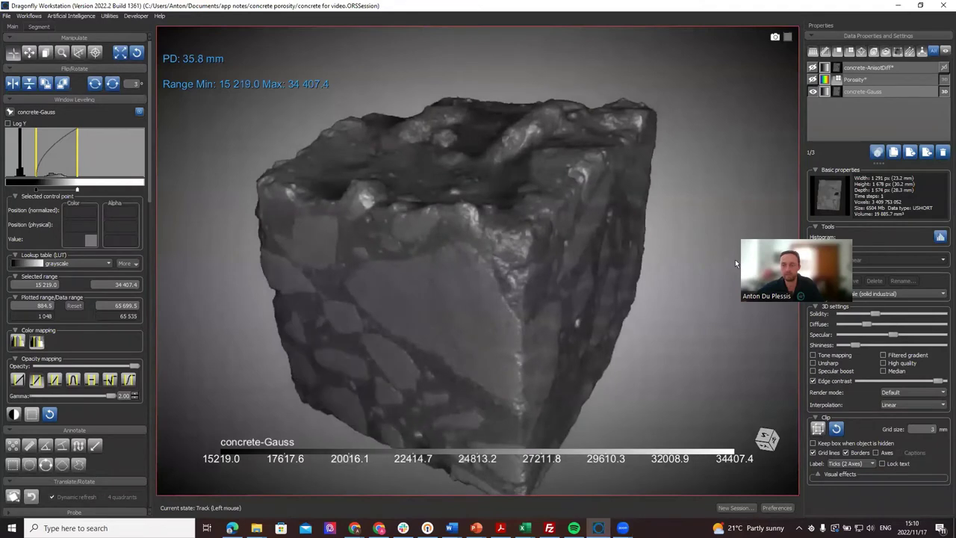
{"action": "left_click", "coordinate": [879, 90]}
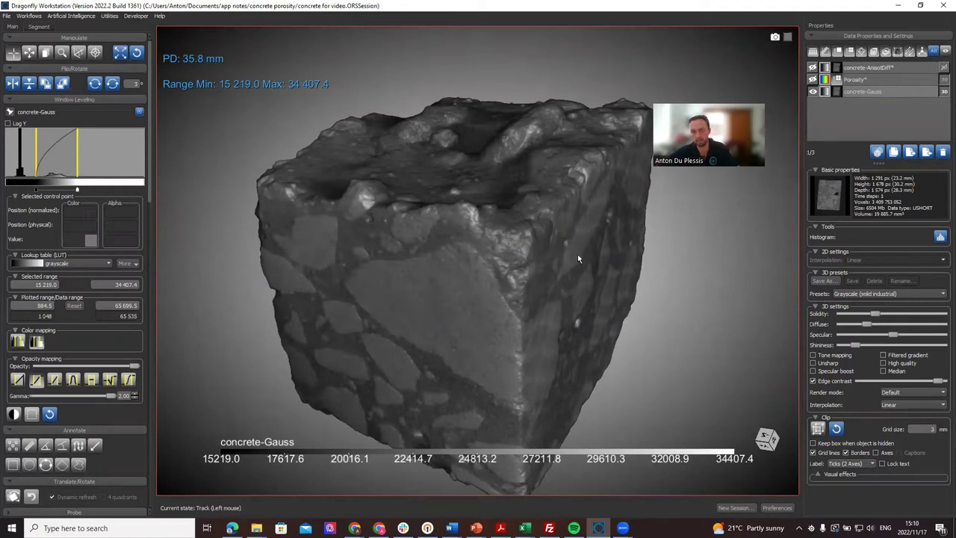
{"action": "left_click", "coordinate": [813, 381]}
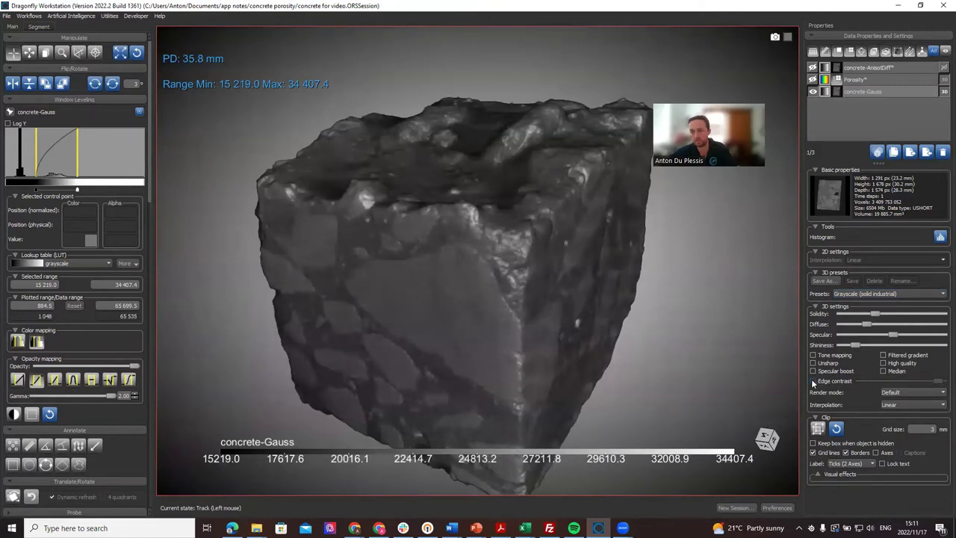
{"action": "left_click", "coordinate": [813, 381]}
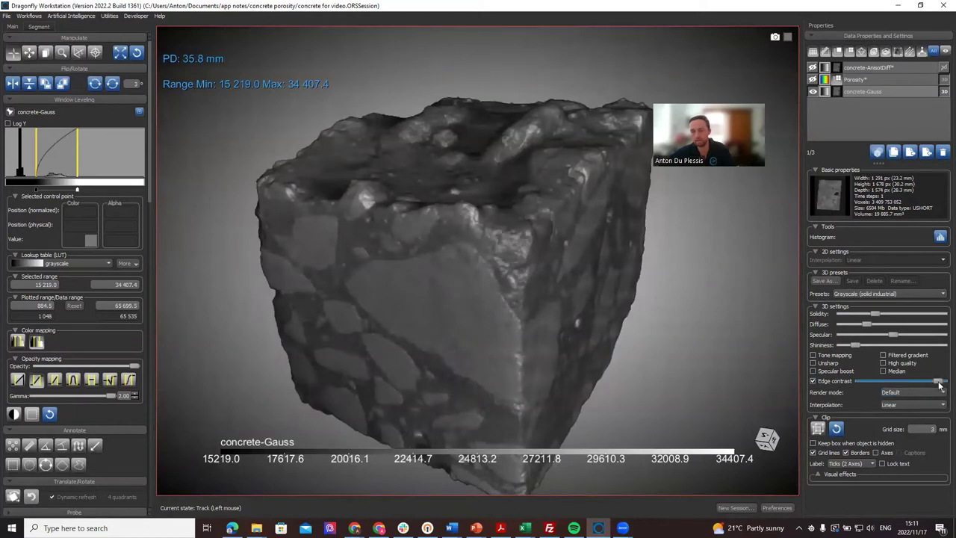
{"action": "left_click_drag", "start_coordinate": [939, 383], "coordinate": [875, 383]}
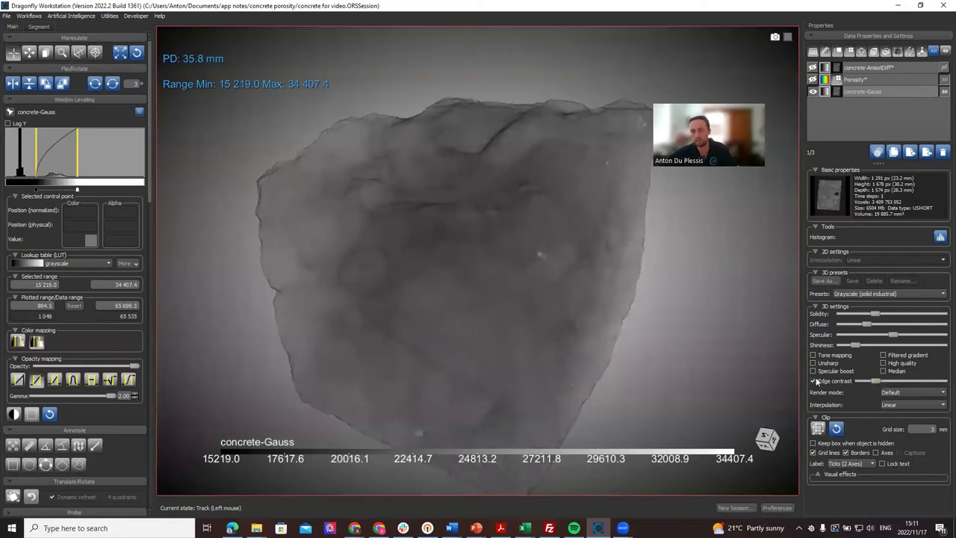
Rotate the translucent concrete-Gauss volume through several new orientations.
{"action": "left_click_drag", "start_coordinate": [532, 254], "coordinate": [572, 268]}
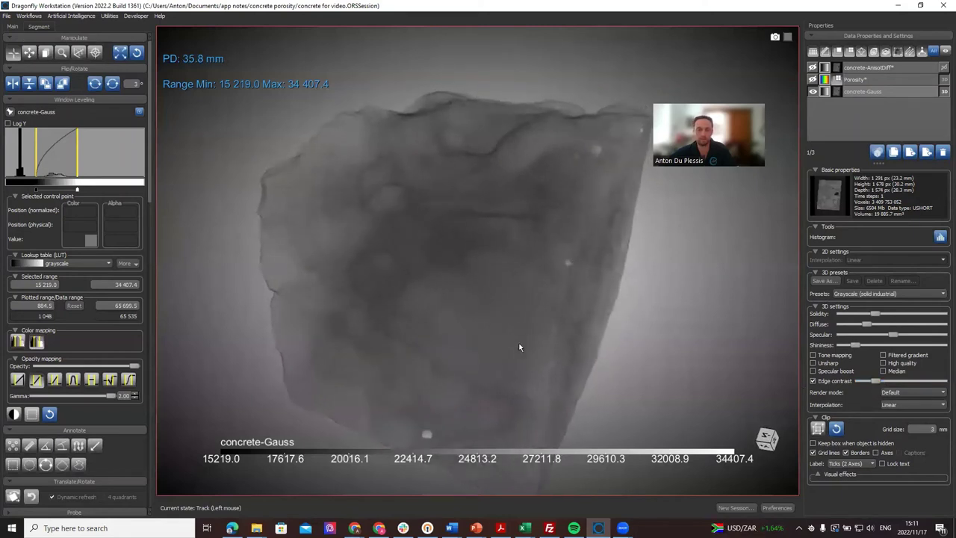
{"action": "left_click_drag", "start_coordinate": [559, 350], "coordinate": [564, 379]}
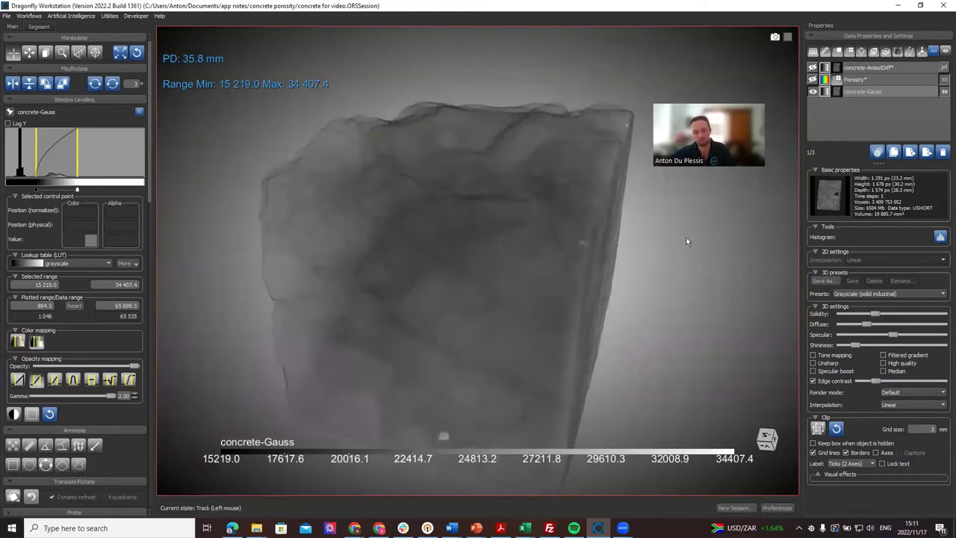
{"action": "left_click", "coordinate": [862, 92]}
{"action": "left_click_drag", "start_coordinate": [550, 252], "coordinate": [456, 296]}
{"action": "left_click_drag", "start_coordinate": [515, 306], "coordinate": [522, 315]}
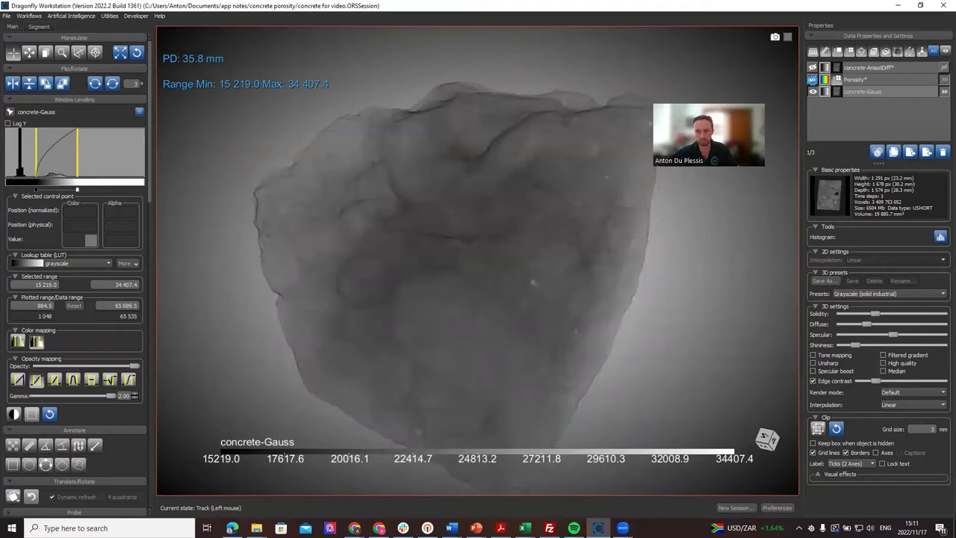
Show the Porosity layer, inspect its pores, and select it to reveal 1,413 sphericity-coloured classes.
{"action": "left_click", "coordinate": [813, 80]}
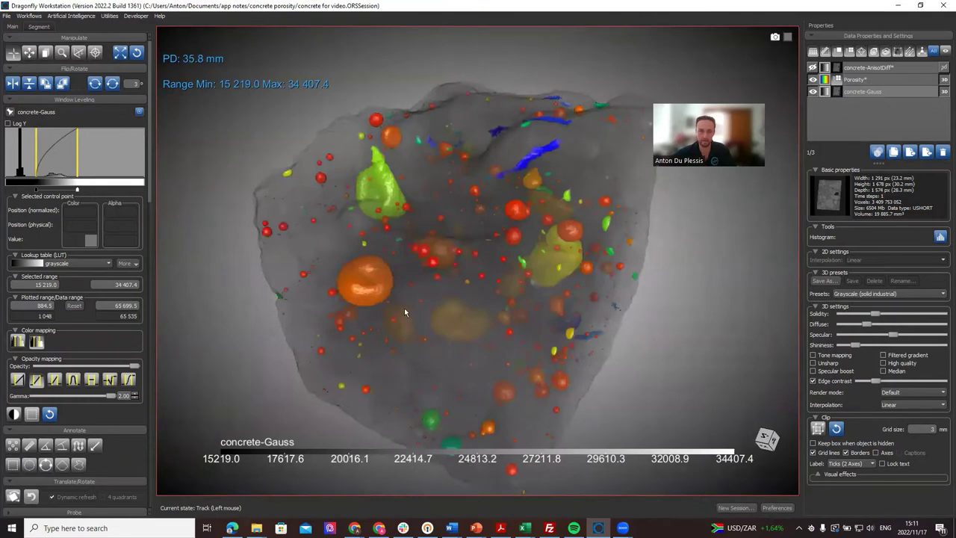
{"action": "left_click_drag", "start_coordinate": [404, 307], "coordinate": [442, 278]}
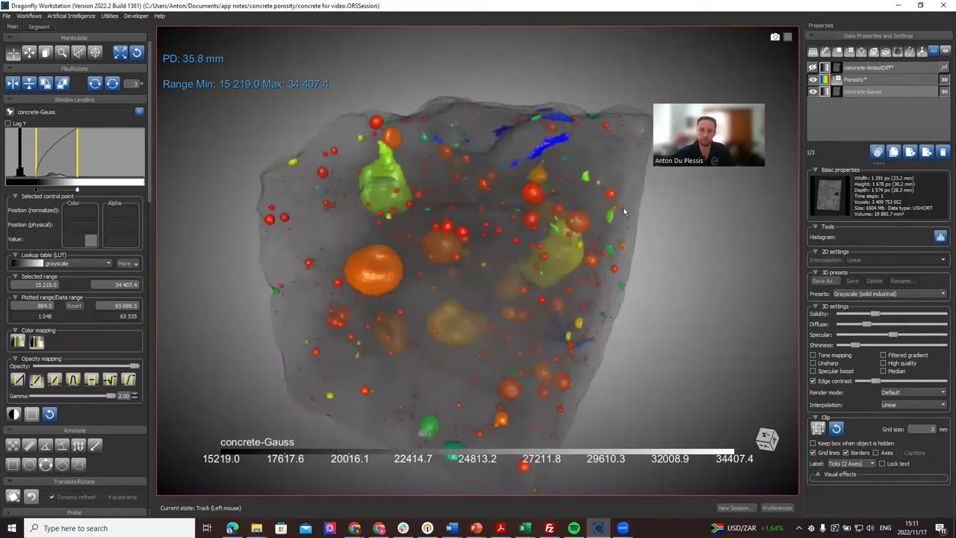
{"action": "left_click", "coordinate": [876, 79]}
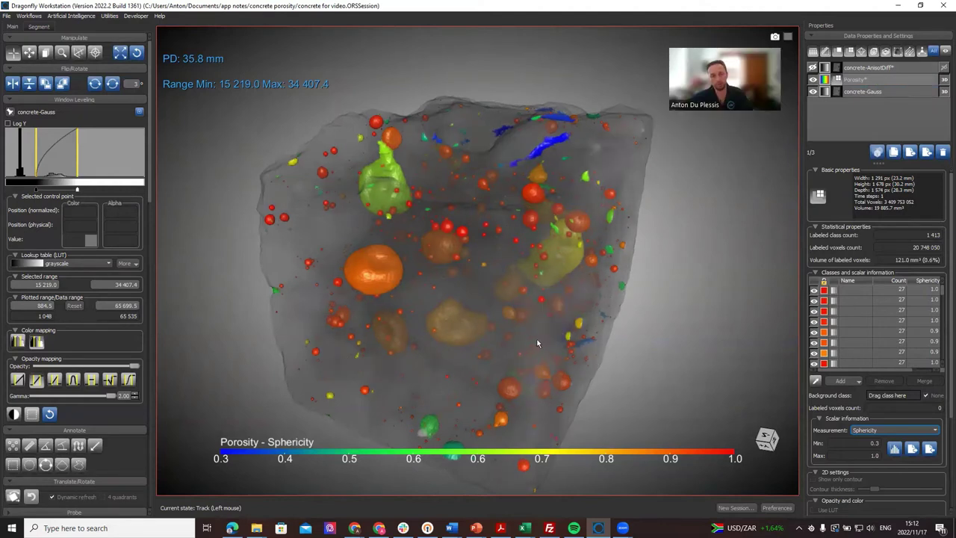
Colour the pores by Equivalent Spherical Diameter so the legend spans 0.1 to 3.6 mm.
{"action": "left_click_drag", "start_coordinate": [562, 344], "coordinate": [571, 317]}
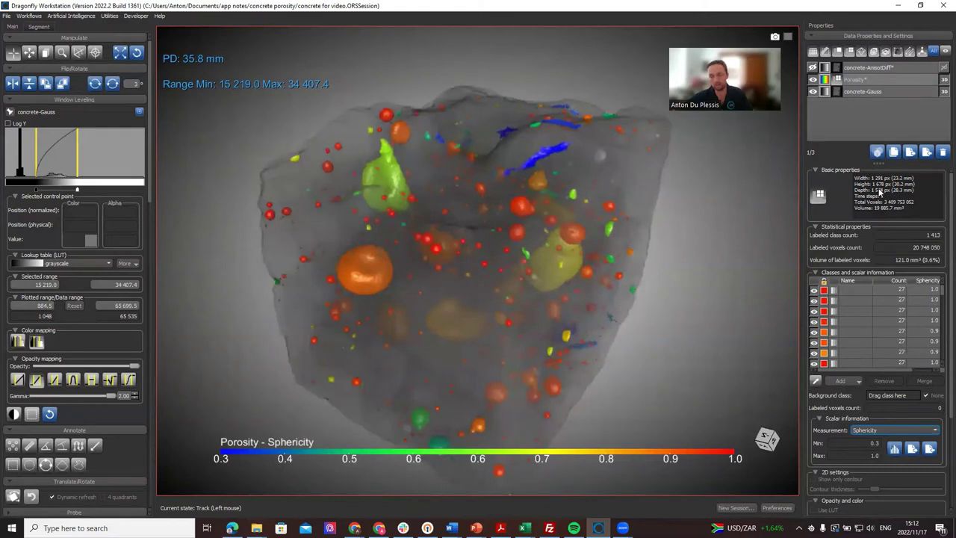
{"action": "left_click", "coordinate": [934, 431]}
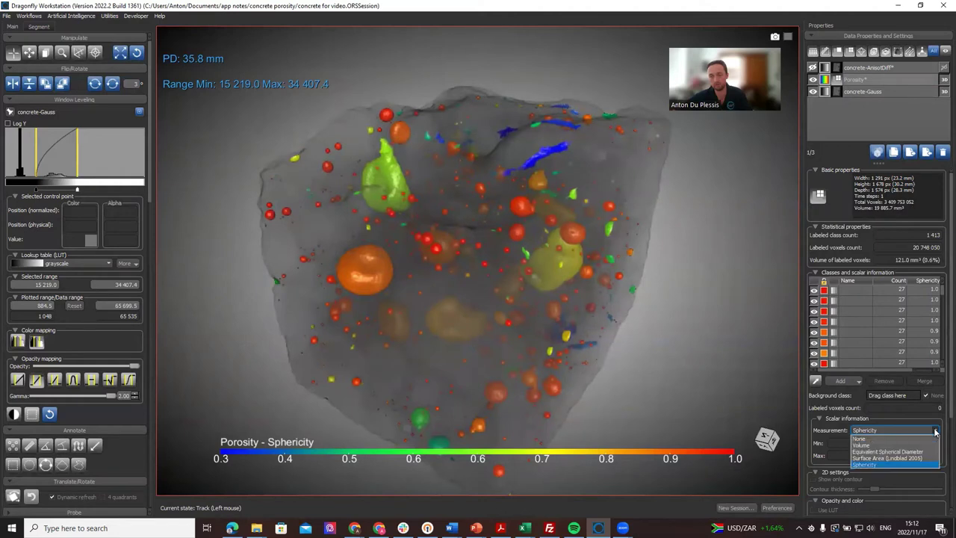
{"action": "left_click", "coordinate": [934, 432]}
{"action": "left_click", "coordinate": [934, 431]}
{"action": "key", "text": "Escape"}
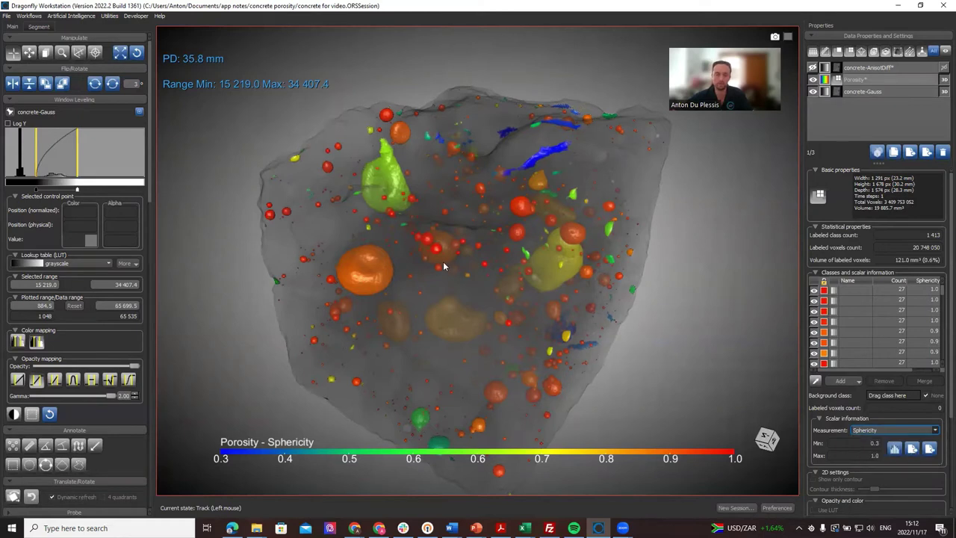
{"action": "key", "text": "Down"}
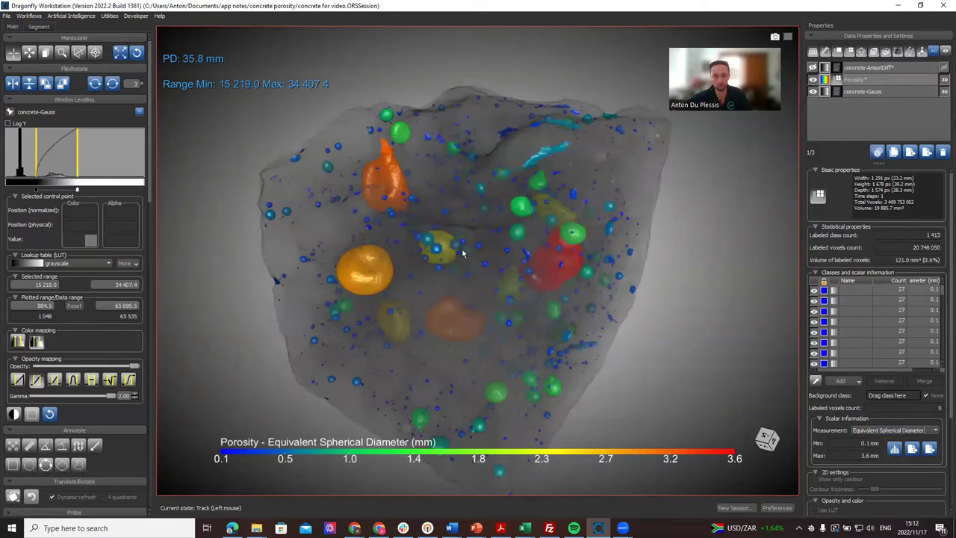
{"action": "right_click", "coordinate": [885, 77]}
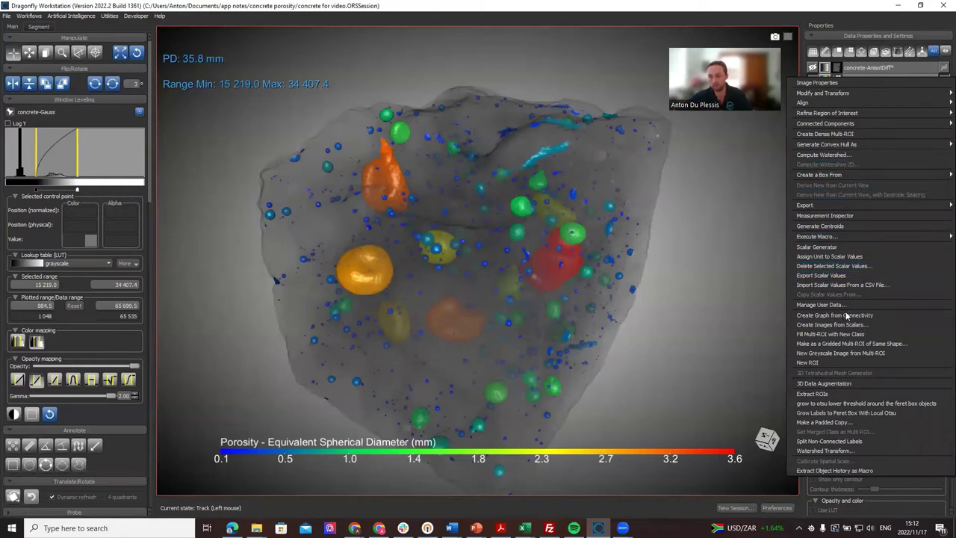
{"action": "left_click", "coordinate": [848, 247]}
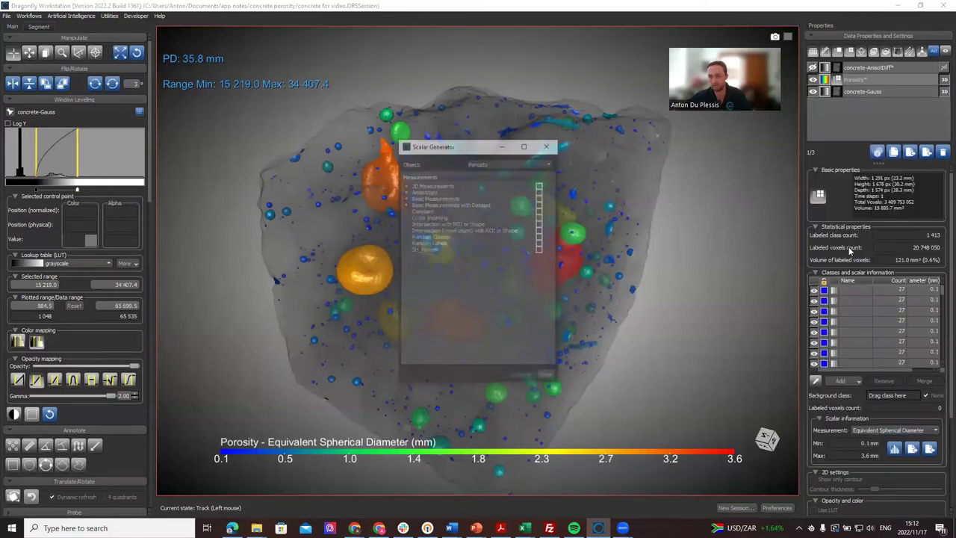
{"action": "left_click", "coordinate": [405, 198]}
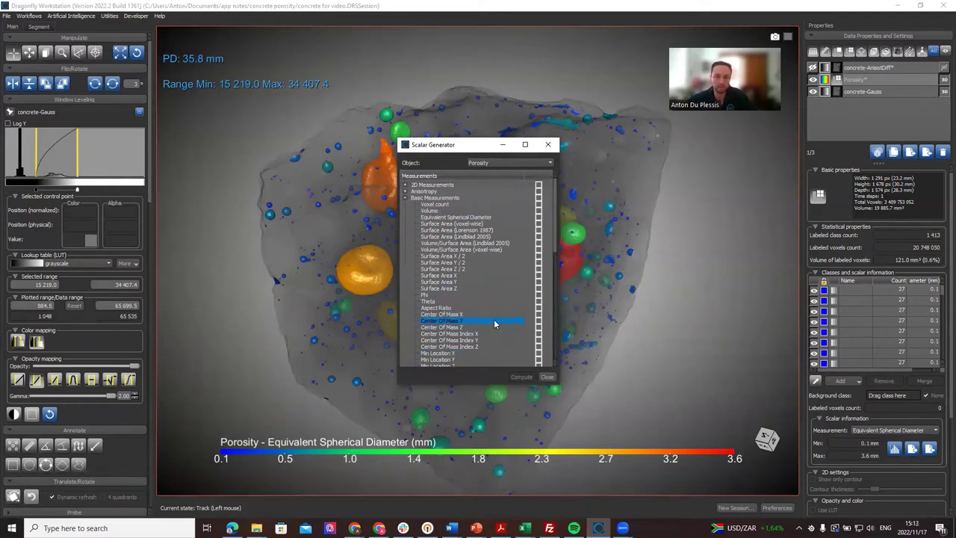
{"action": "scroll", "coordinate": [479, 303], "scroll_direction": "down", "scroll_amount": 2}
{"action": "scroll", "coordinate": [479, 303], "scroll_direction": "down", "scroll_amount": 2}
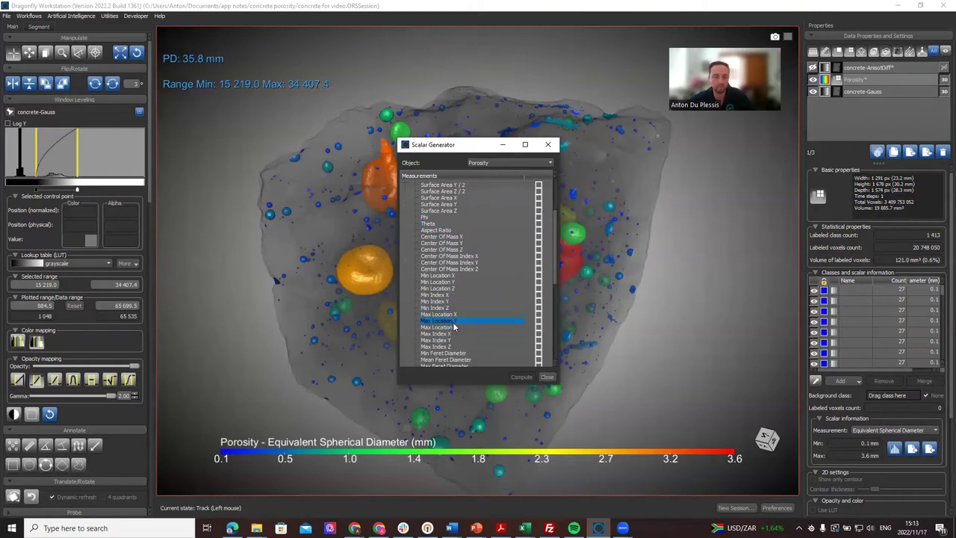
{"action": "scroll", "coordinate": [442, 336], "scroll_direction": "down", "scroll_amount": 2}
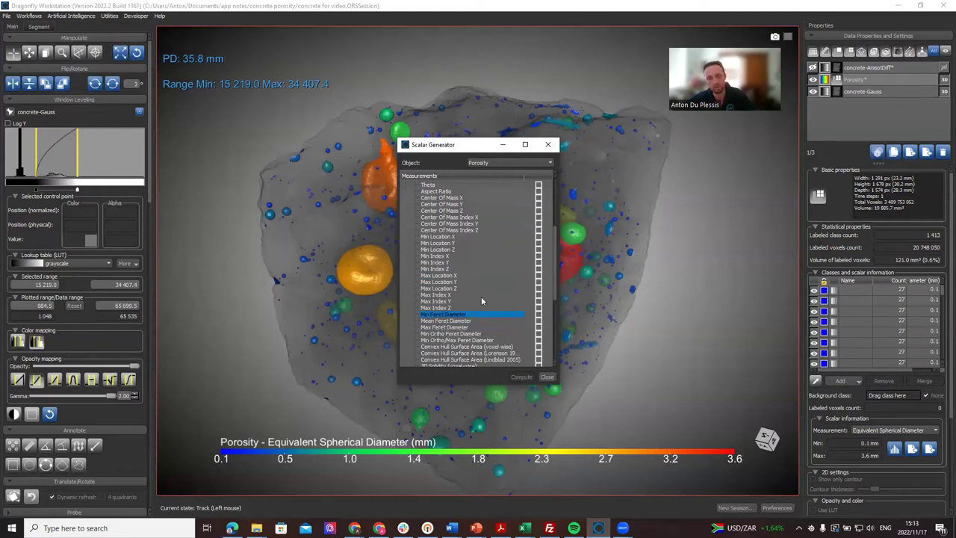
{"action": "scroll", "coordinate": [482, 312], "scroll_direction": "up", "scroll_amount": 2}
{"action": "scroll", "coordinate": [481, 312], "scroll_direction": "up", "scroll_amount": 4}
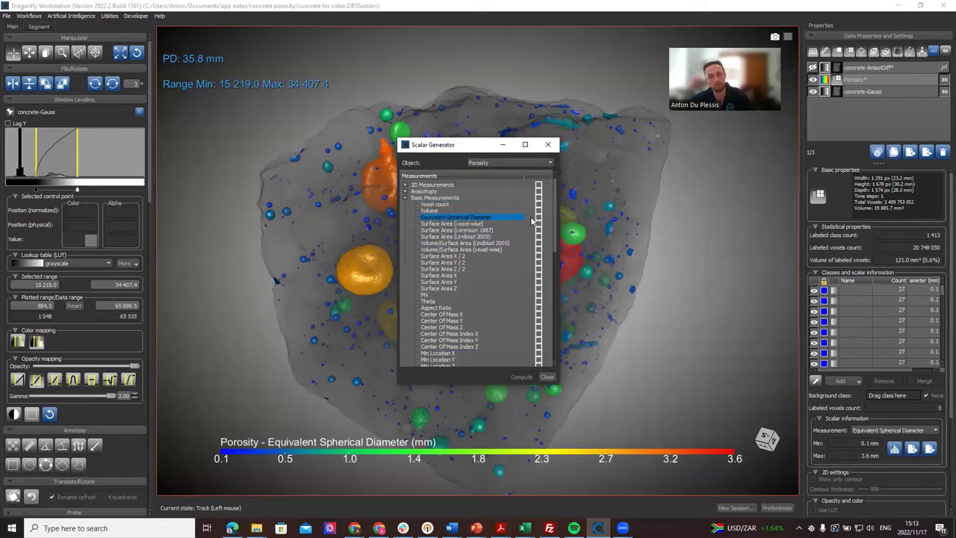
{"action": "left_click", "coordinate": [549, 377]}
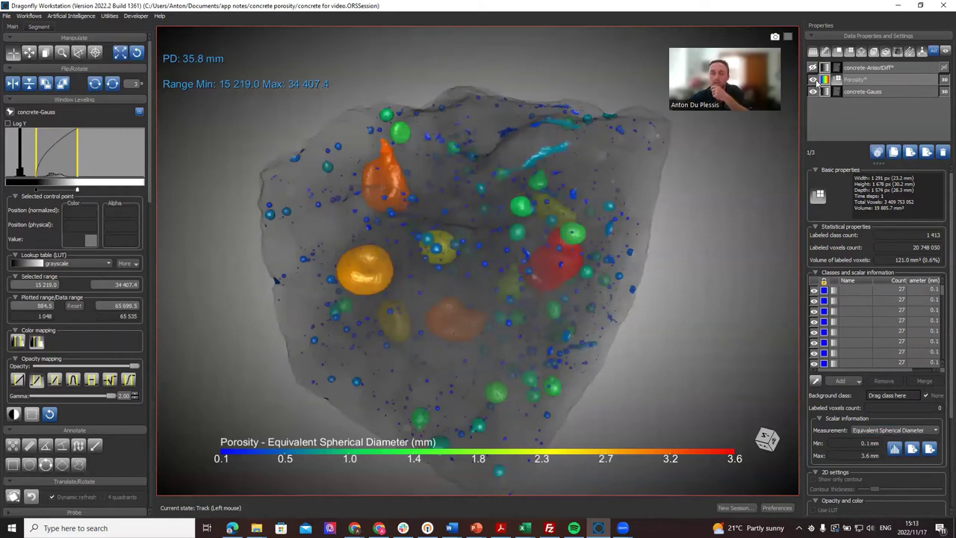
Hide Porosity, return to four views, and maximise the XY slice view at slice 788.
{"action": "left_click", "coordinate": [813, 79]}
{"action": "right_click", "coordinate": [696, 239]}
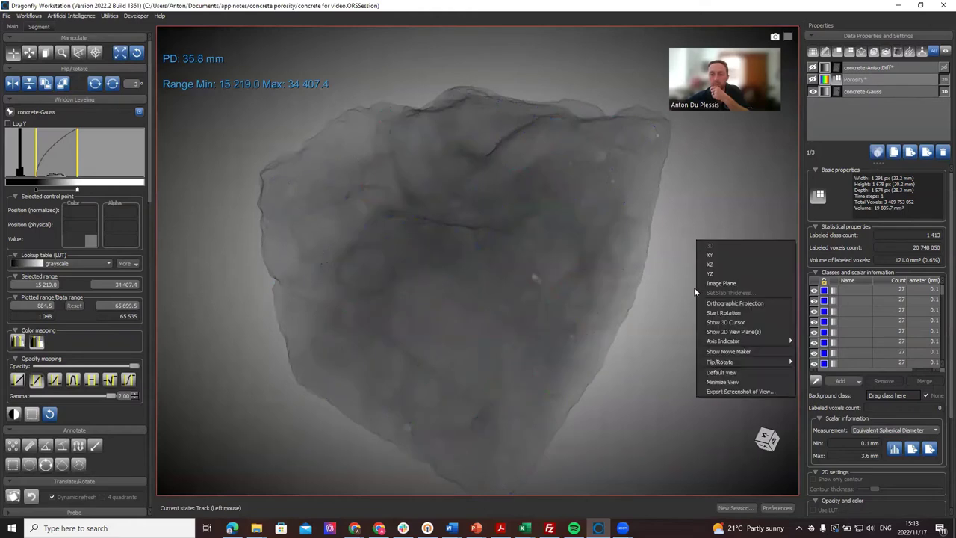
{"action": "left_click", "coordinate": [725, 382]}
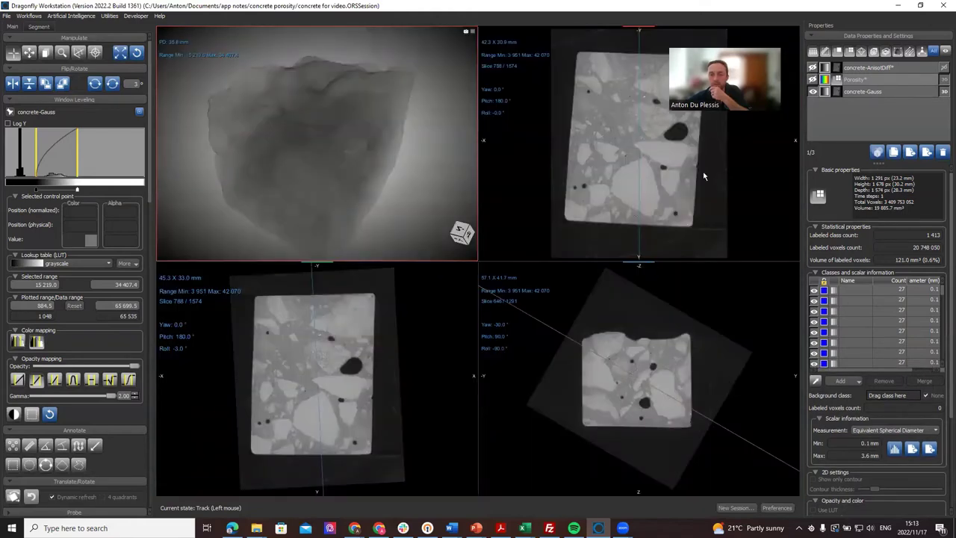
{"action": "double_click", "coordinate": [683, 164]}
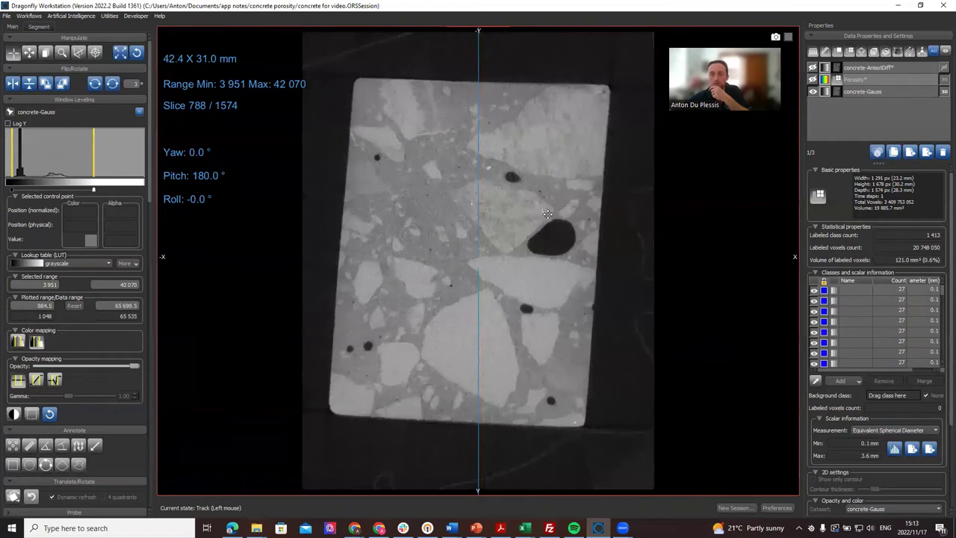
{"action": "left_click_drag", "start_coordinate": [547, 215], "coordinate": [574, 210]}
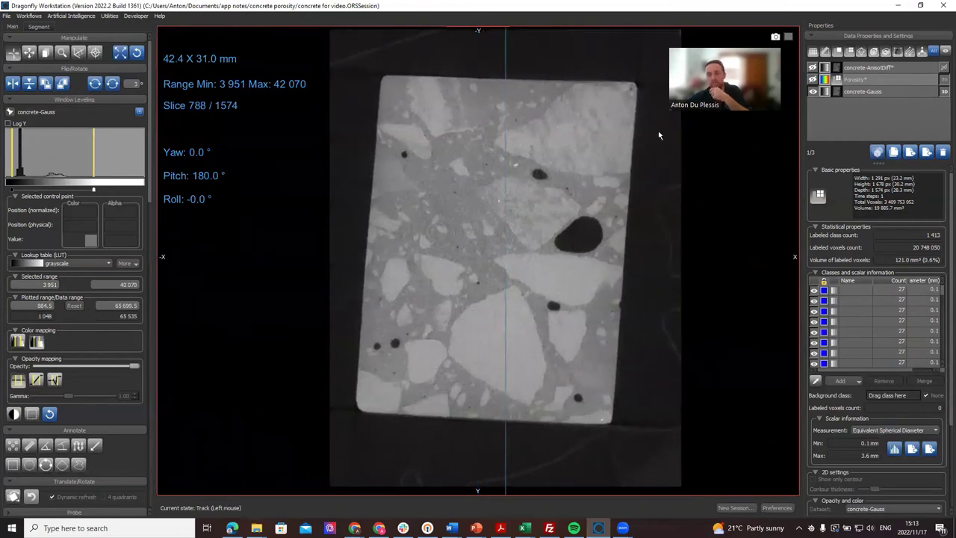
Display concrete-AnisotDiff on the slice and zoom in on its detail.
{"action": "left_click", "coordinate": [855, 90]}
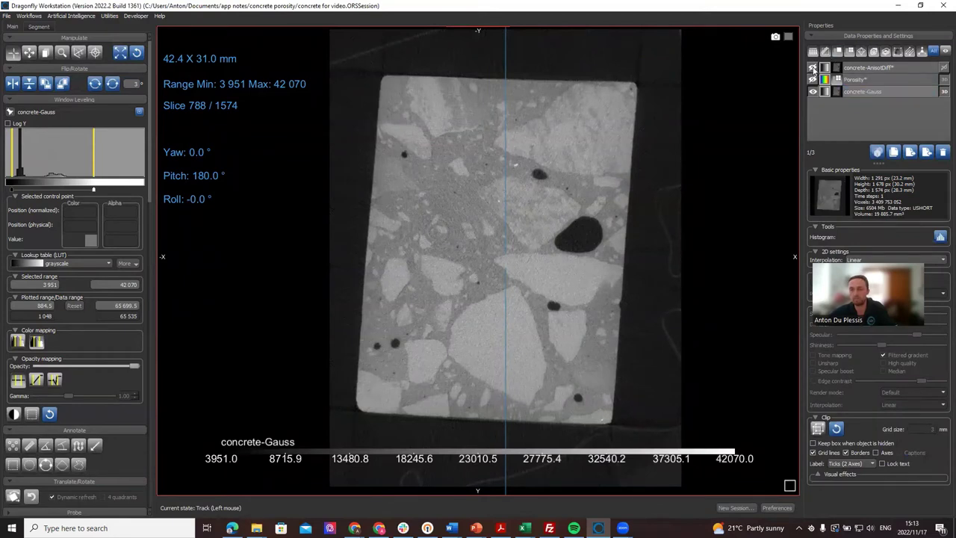
{"action": "left_click", "coordinate": [813, 68]}
{"action": "left_click", "coordinate": [852, 69]}
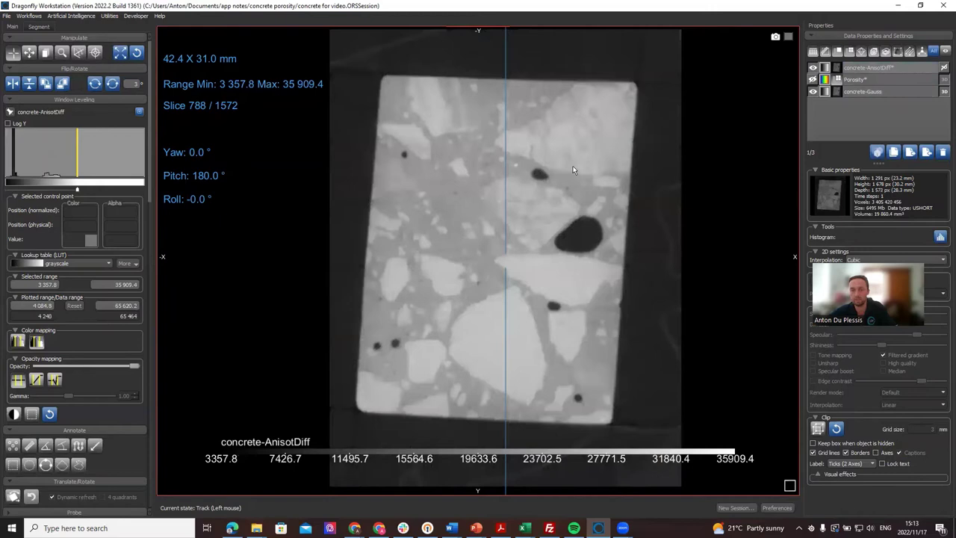
{"action": "scroll", "coordinate": [572, 166], "scroll_direction": "up", "scroll_amount": 3}
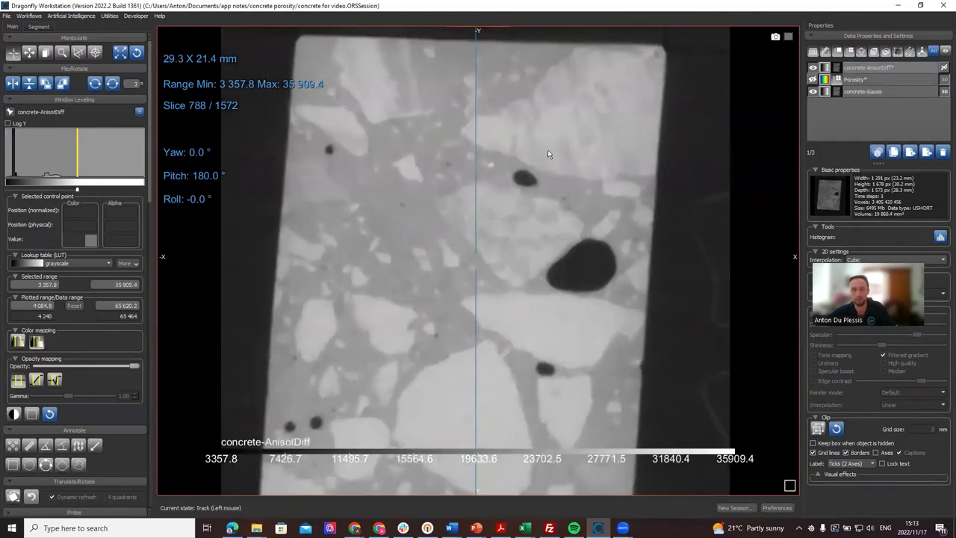
{"action": "scroll", "coordinate": [619, 131], "scroll_direction": "up", "scroll_amount": 2}
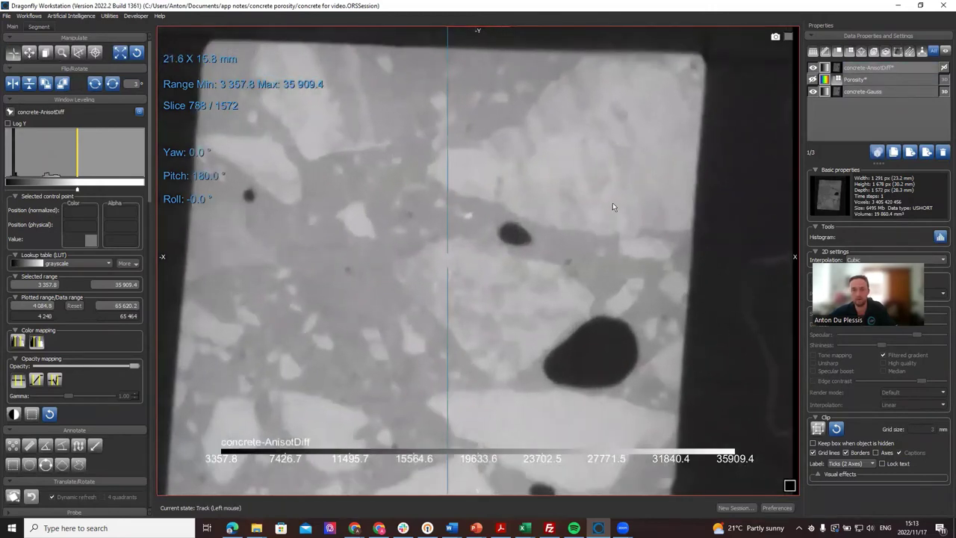
Toggle concrete-AnisotDiff on and off against concrete-Gauss, then pan the zoomed slice.
{"action": "left_click", "coordinate": [812, 68]}
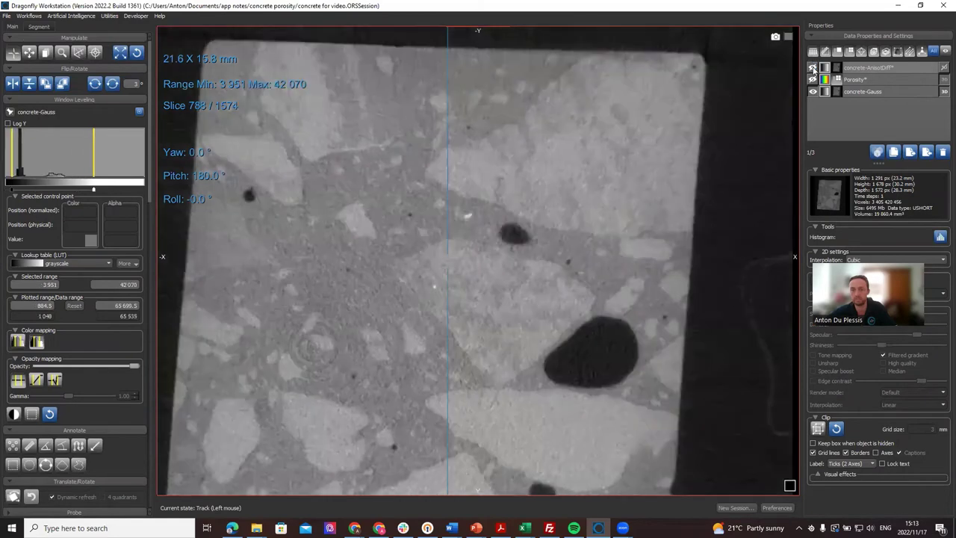
{"action": "left_click", "coordinate": [812, 68]}
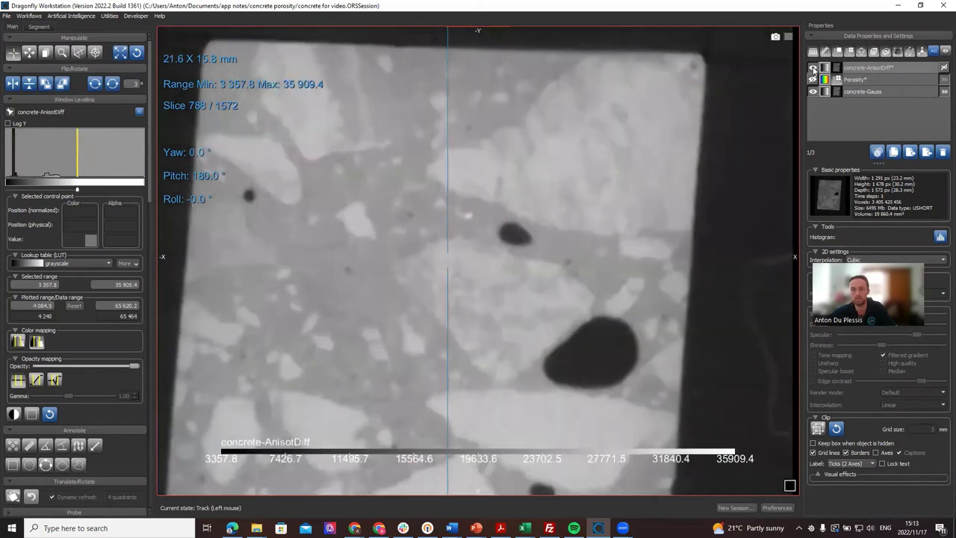
{"action": "left_click", "coordinate": [812, 68]}
{"action": "left_click", "coordinate": [812, 68]}
{"action": "left_click", "coordinate": [873, 68]}
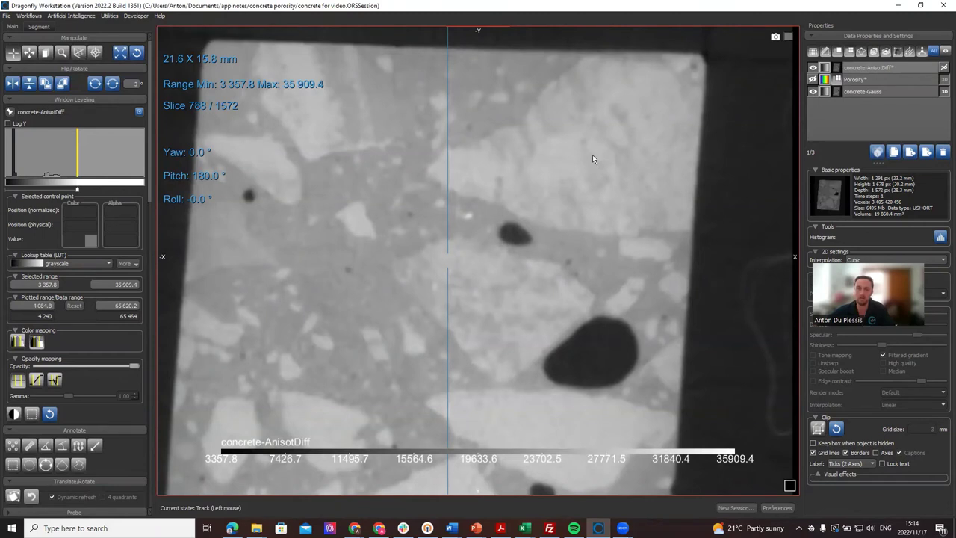
{"action": "middle_click_drag", "start_coordinate": [607, 157], "coordinate": [633, 169]}
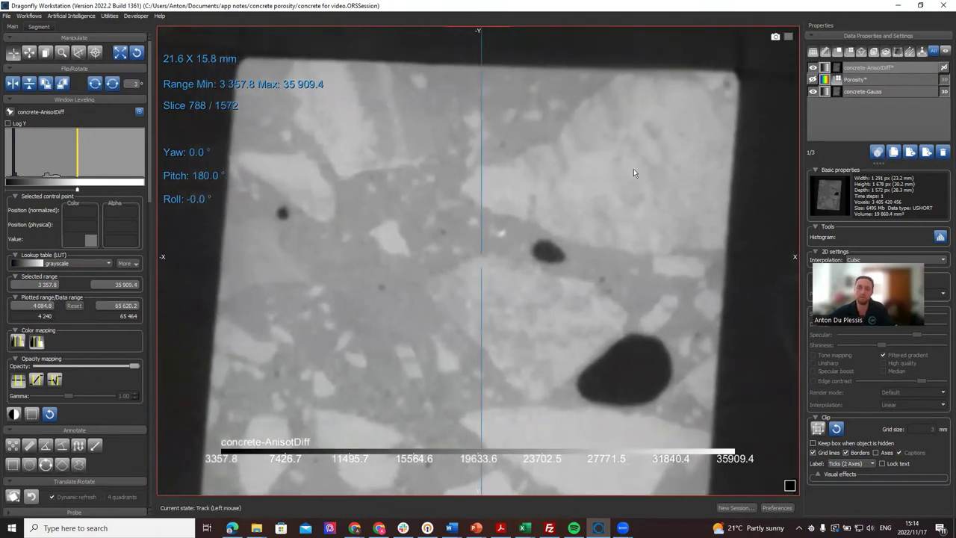
Hide concrete-AnisotDiff and turn on the Marked Slices Indicator for concrete-Gauss.
{"action": "left_click", "coordinate": [812, 67]}
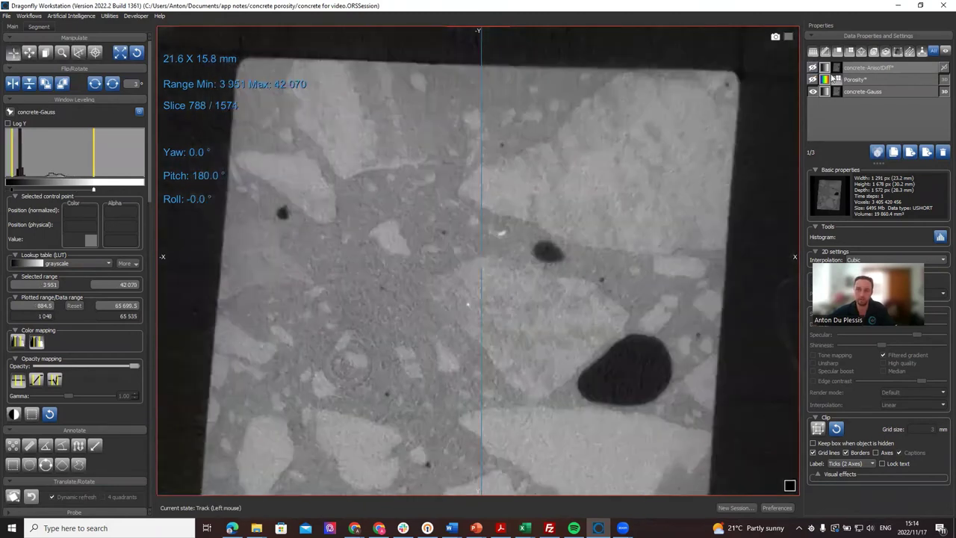
{"action": "left_click", "coordinate": [873, 92]}
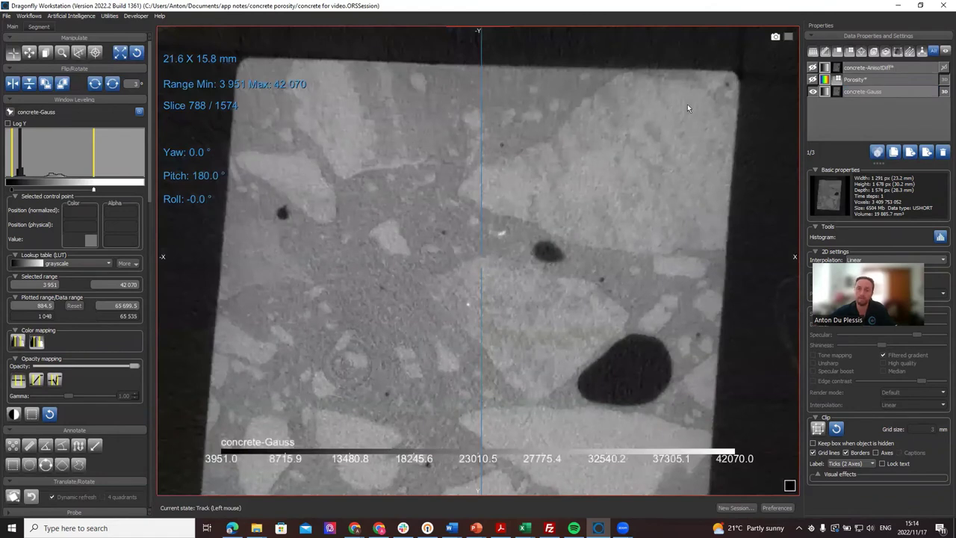
{"action": "right_click", "coordinate": [525, 164]}
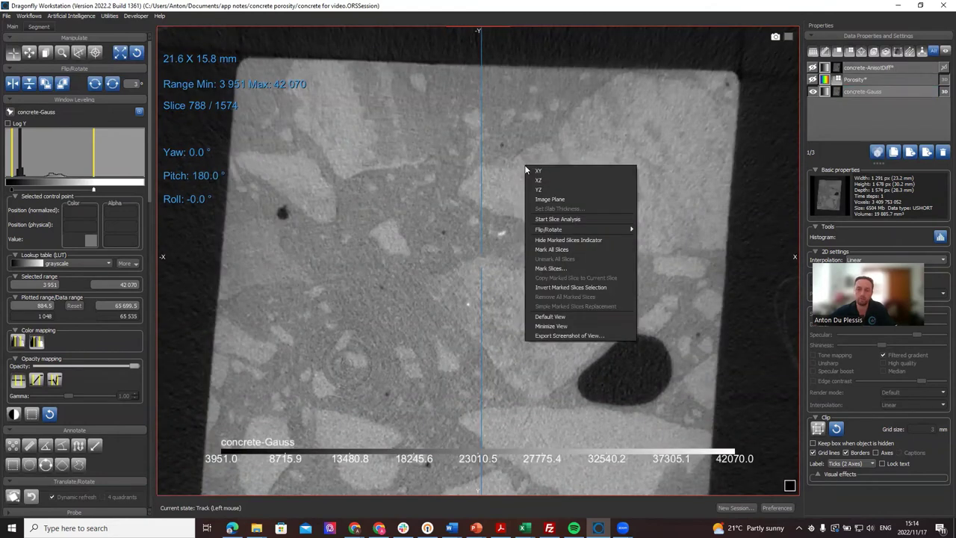
{"action": "left_click", "coordinate": [565, 240]}
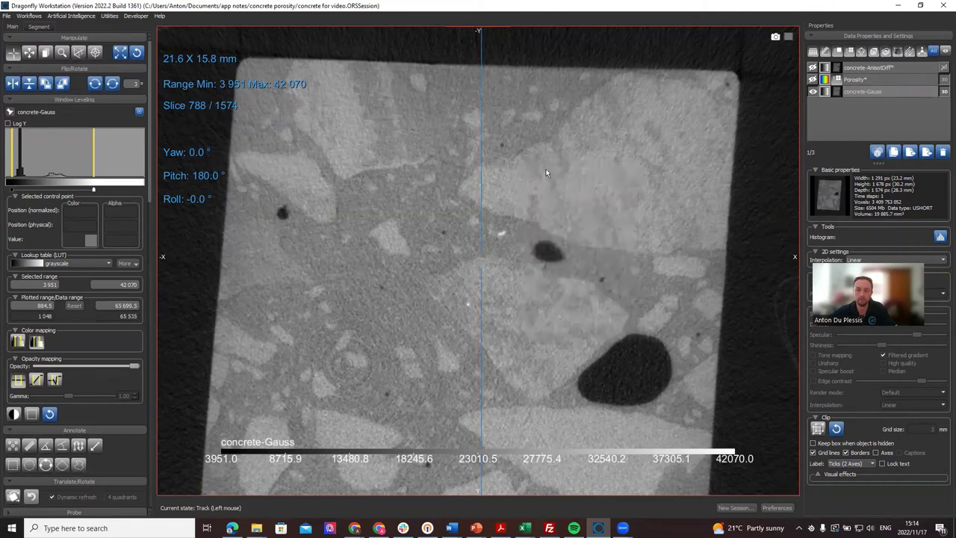
{"action": "right_click", "coordinate": [579, 122]}
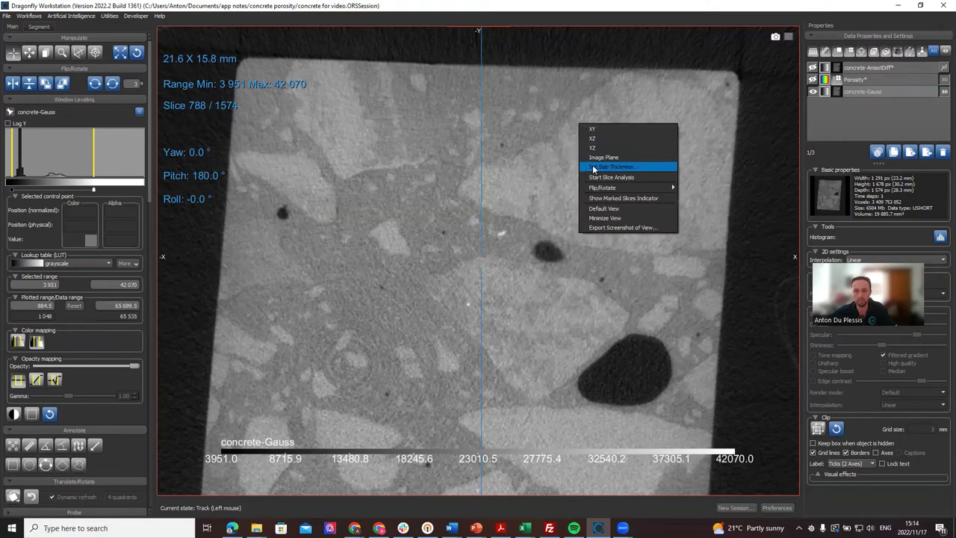
{"action": "right_click", "coordinate": [550, 114]}
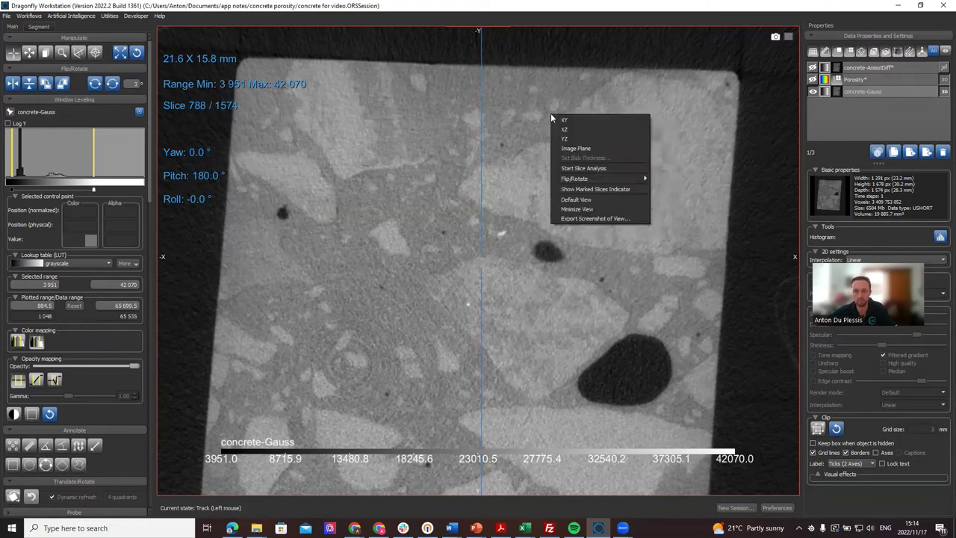
{"action": "left_click", "coordinate": [610, 190]}
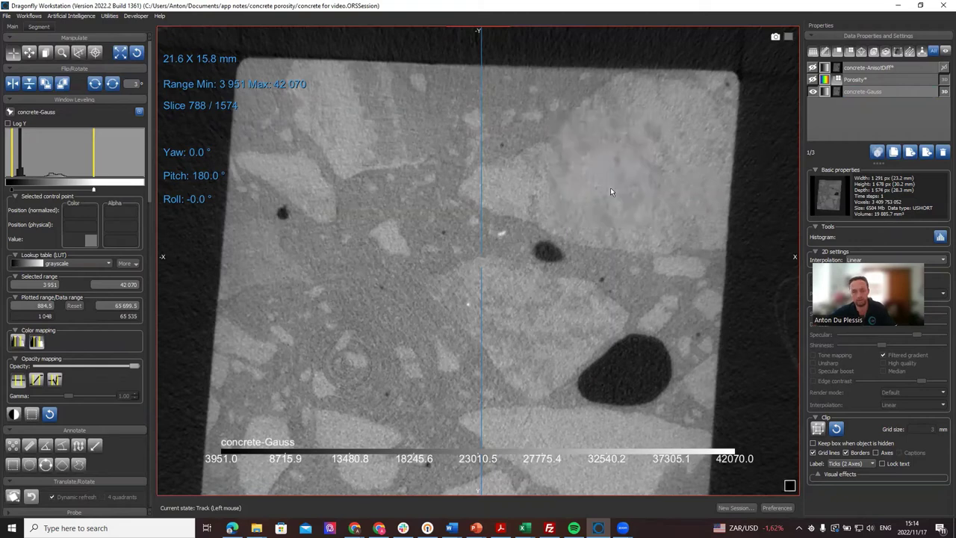
Mark the current slice and create concrete-Gauss Marked Slices from it.
{"action": "right_click", "coordinate": [546, 179]}
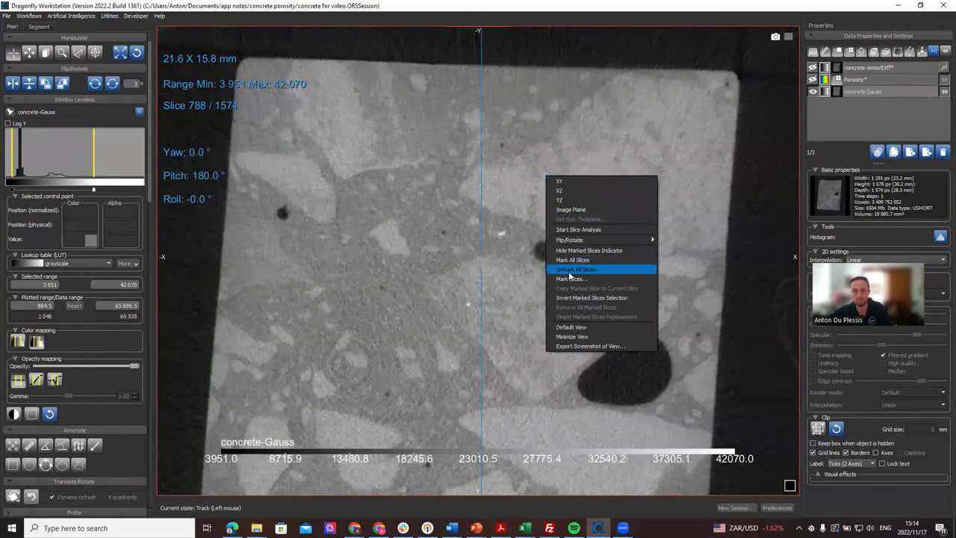
{"action": "left_click", "coordinate": [510, 236]}
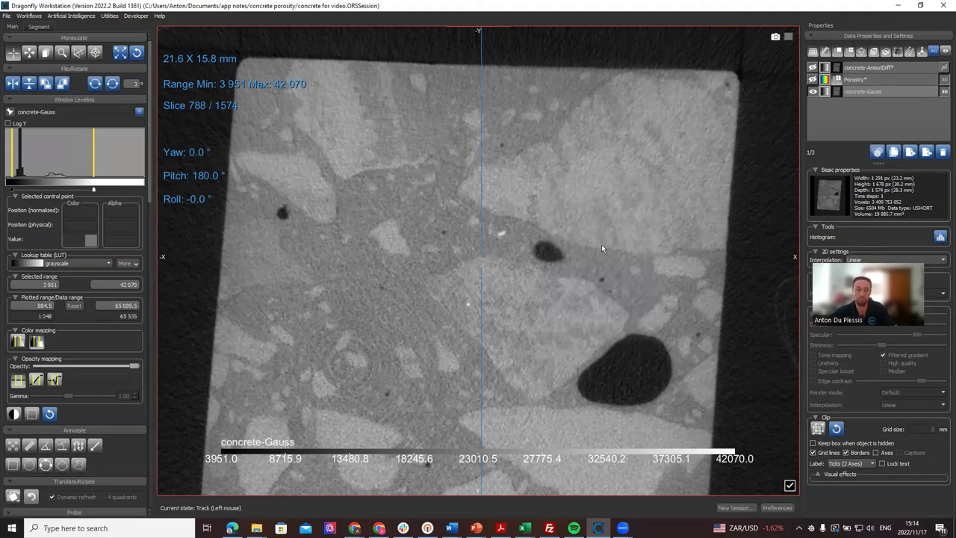
{"action": "left_click", "coordinate": [882, 92]}
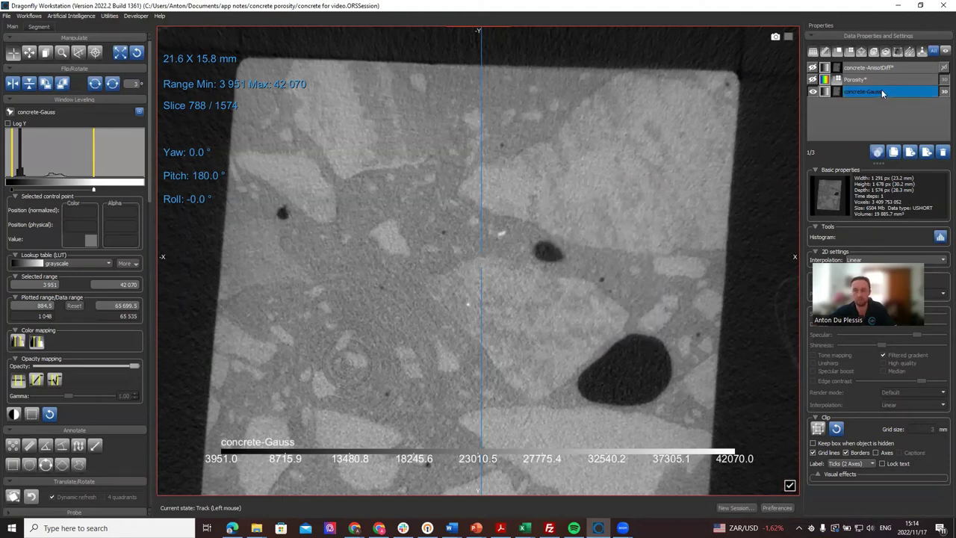
{"action": "right_click", "coordinate": [881, 91]}
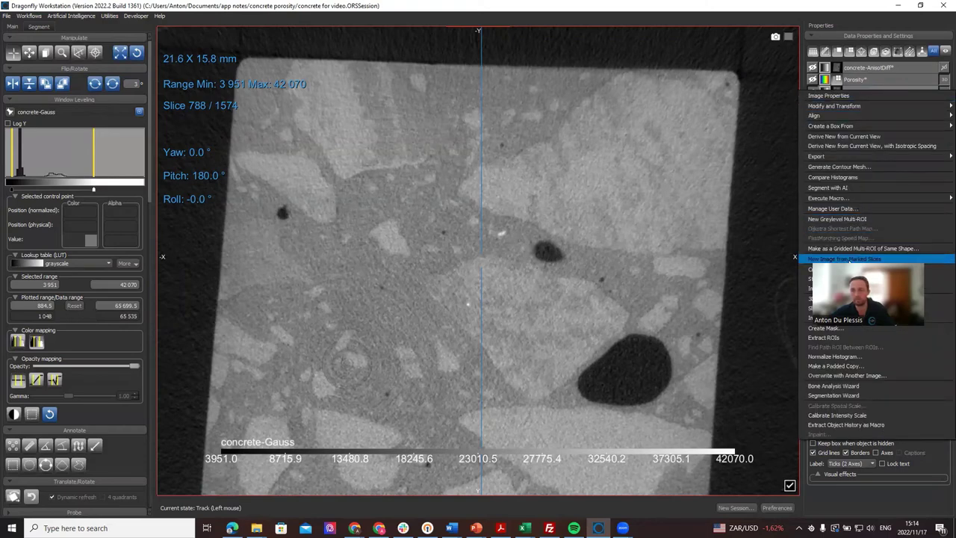
{"action": "left_click", "coordinate": [849, 259]}
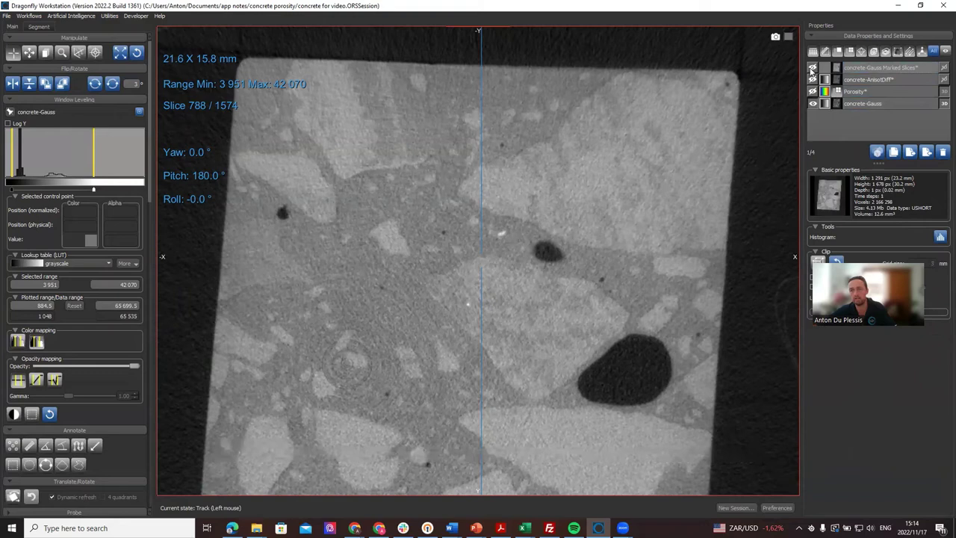
{"action": "left_click", "coordinate": [872, 68]}
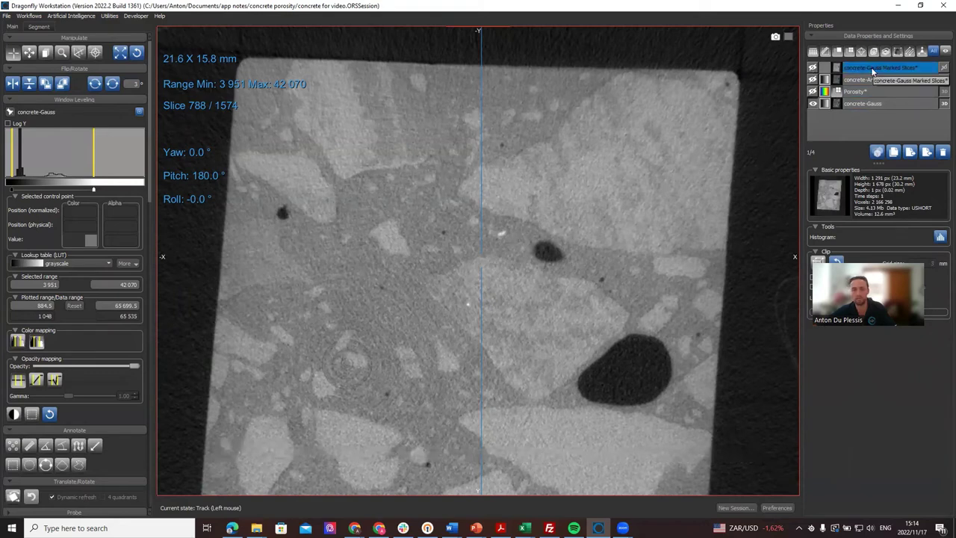
{"action": "left_click", "coordinate": [302, 131]}
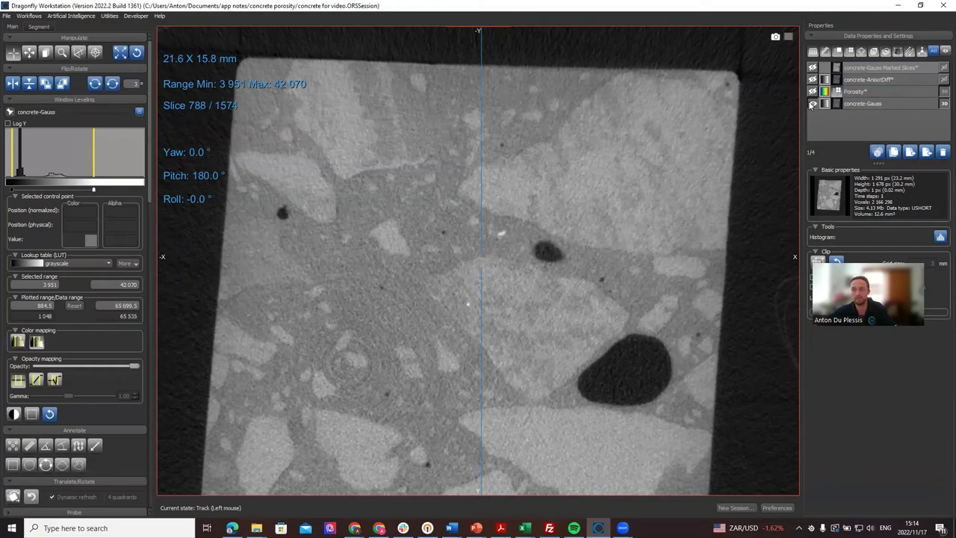
Display concrete-AnisotDiff, enable the Marked Slices Indicator, and mark the current slice.
{"action": "left_click", "coordinate": [858, 80]}
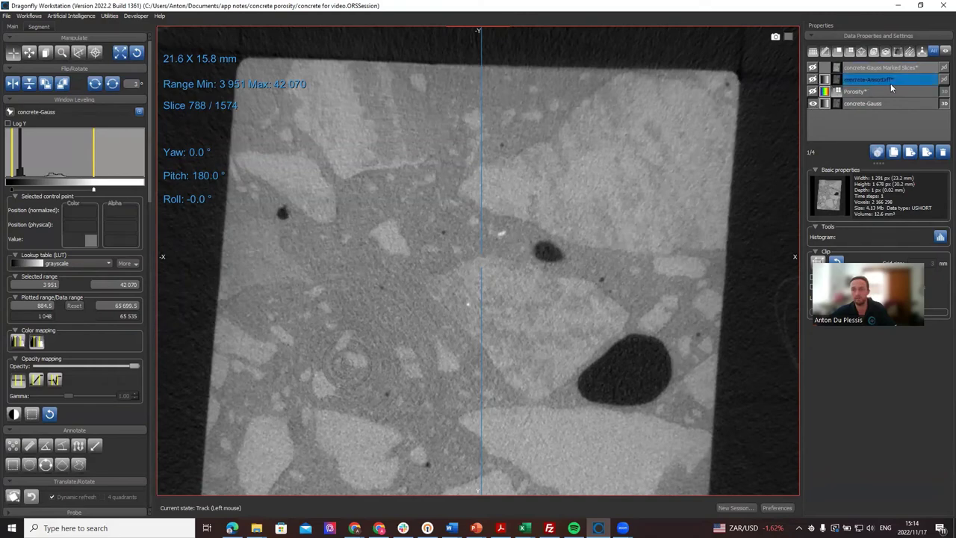
{"action": "left_click", "coordinate": [812, 80]}
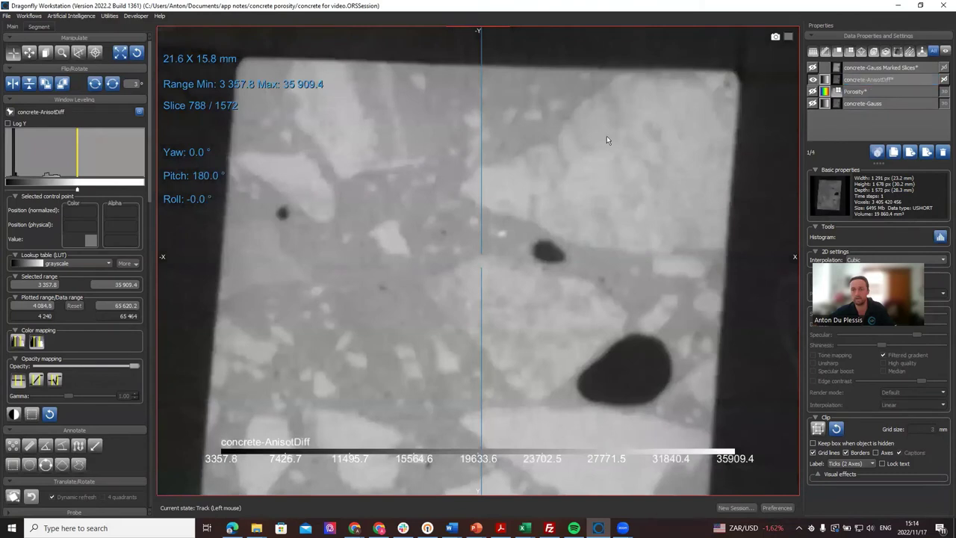
{"action": "right_click", "coordinate": [573, 136]}
{"action": "left_click", "coordinate": [597, 194]}
{"action": "right_click", "coordinate": [554, 142]}
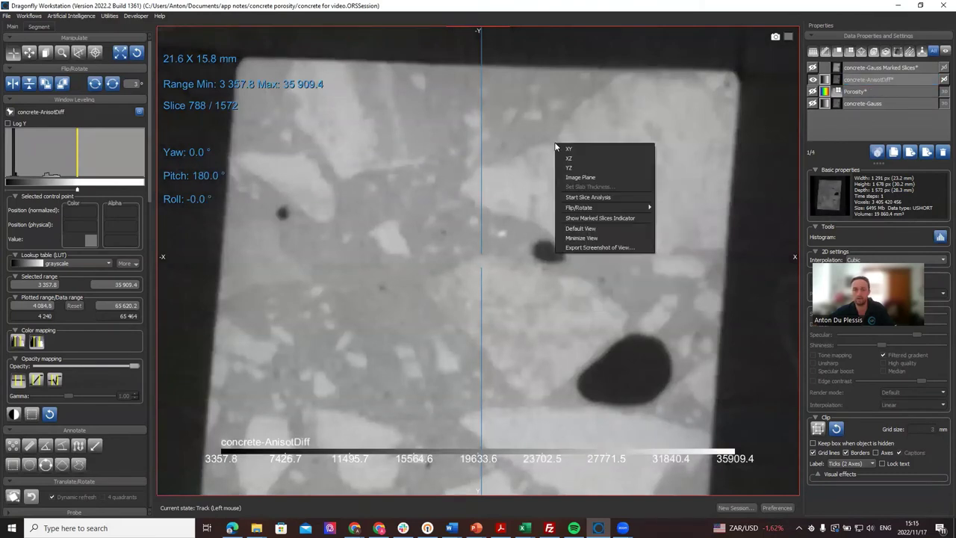
{"action": "left_click", "coordinate": [584, 212]}
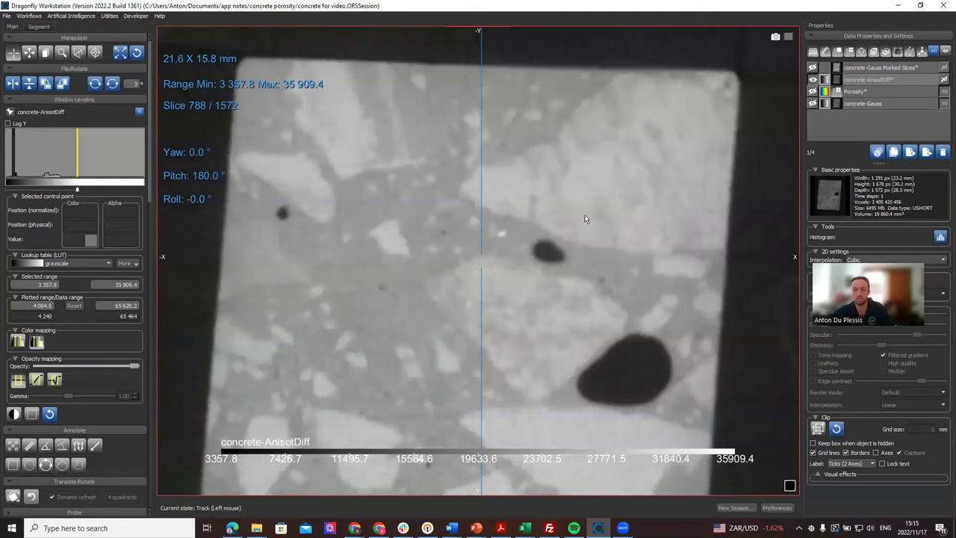
{"action": "left_click", "coordinate": [785, 480]}
Create concrete-AnisotDiff Marked Slices via New Image From Marked Slices.
{"action": "right_click", "coordinate": [531, 149]}
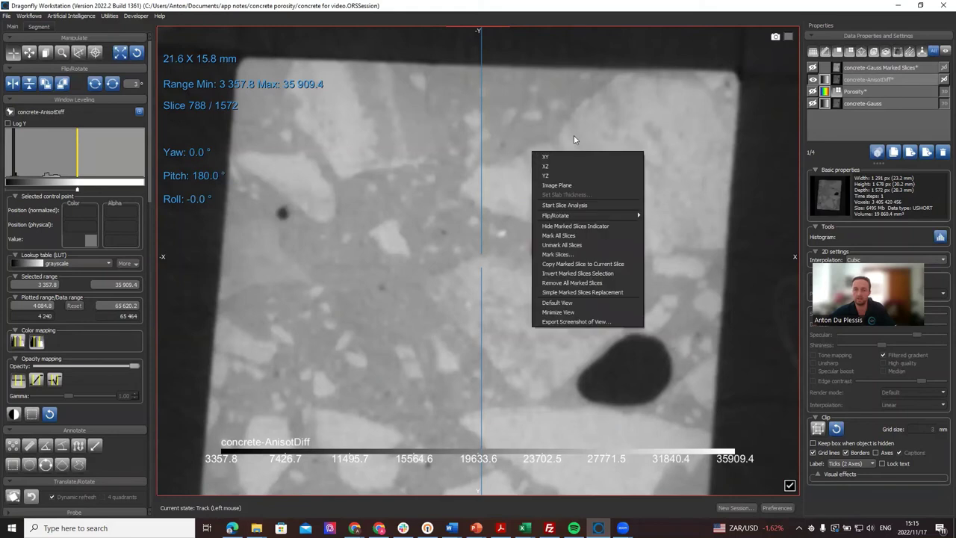
{"action": "left_click", "coordinate": [883, 79]}
{"action": "right_click", "coordinate": [884, 76]}
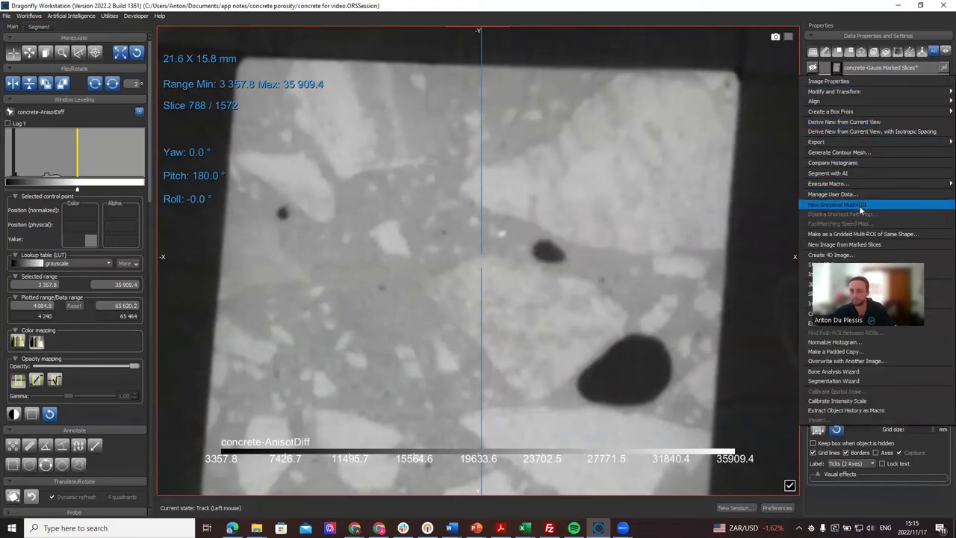
{"action": "left_click", "coordinate": [852, 244]}
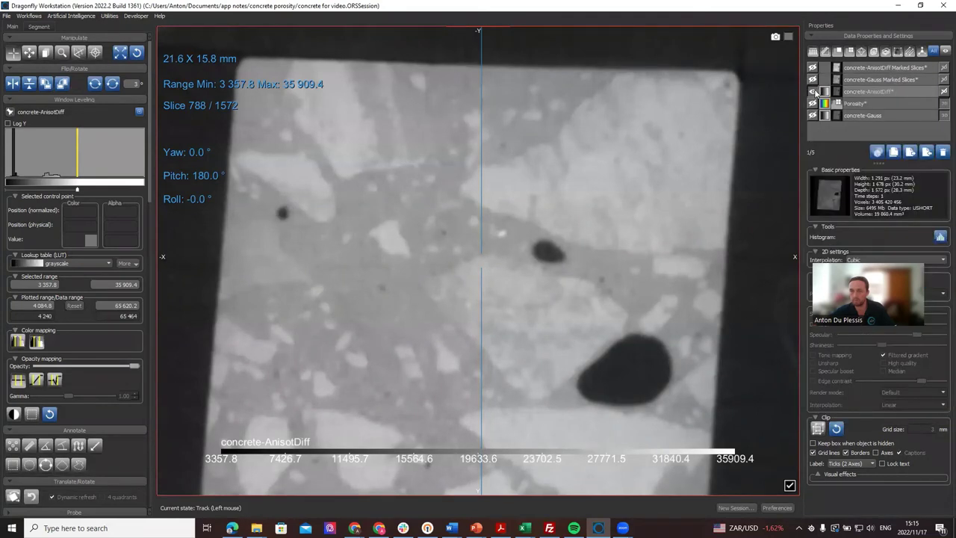
Flip between the two marked-slice images, then open concrete-Gauss Marked Slices' action menu.
{"action": "left_click", "coordinate": [817, 90]}
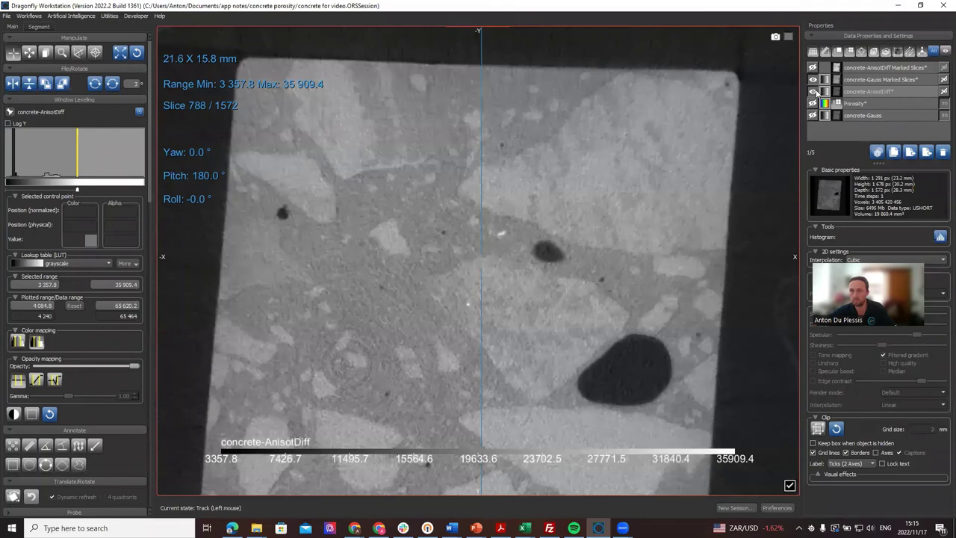
{"action": "left_click", "coordinate": [814, 91]}
{"action": "left_click", "coordinate": [813, 68]}
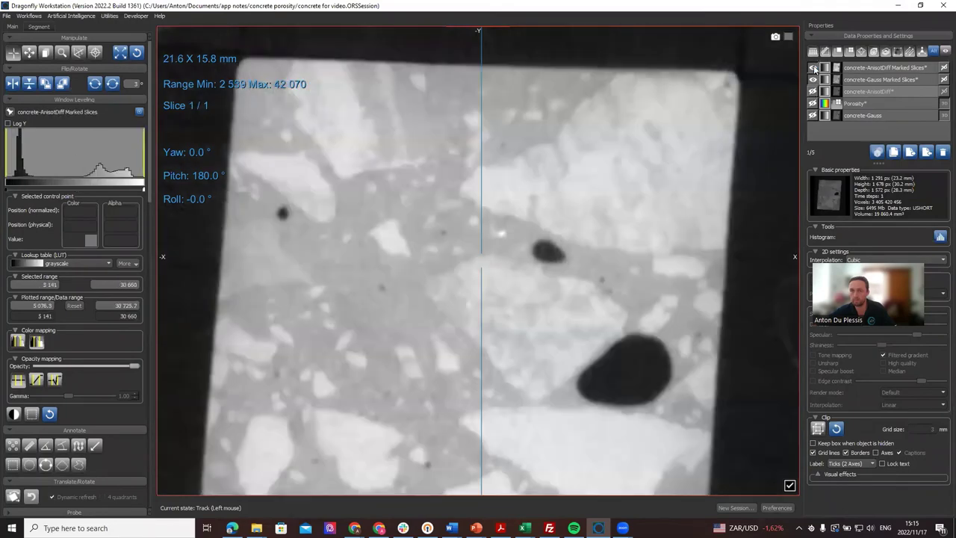
{"action": "left_click", "coordinate": [813, 68]}
{"action": "left_click", "coordinate": [813, 68]}
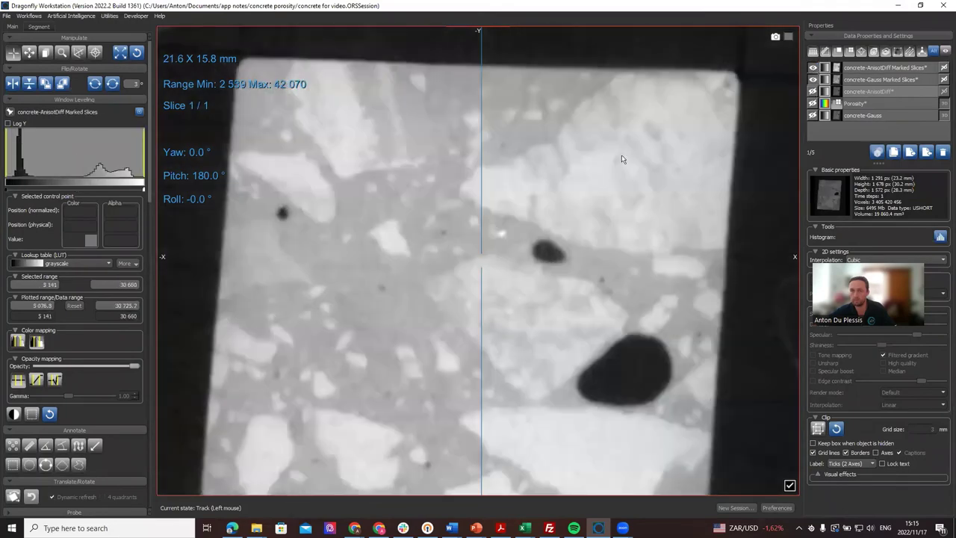
{"action": "left_click", "coordinate": [864, 80]}
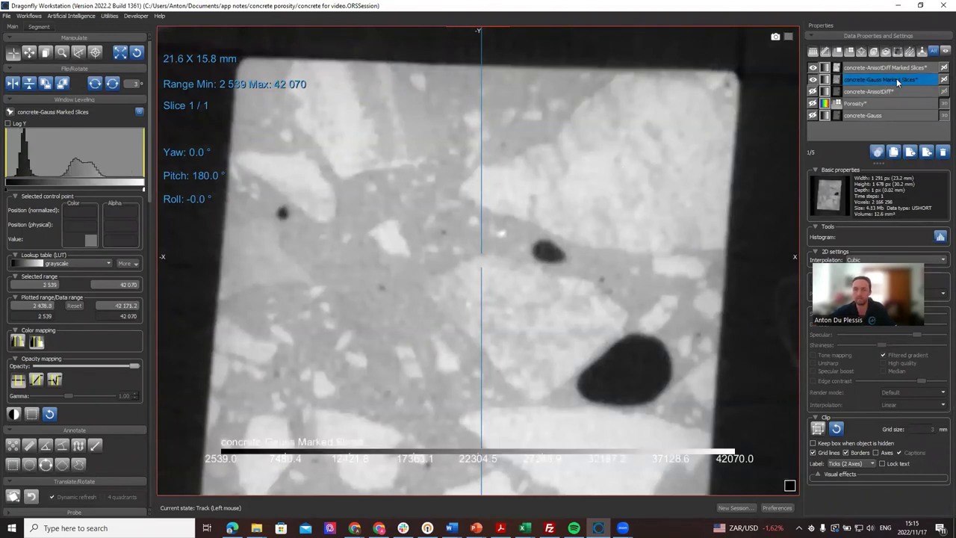
{"action": "right_click", "coordinate": [896, 78]}
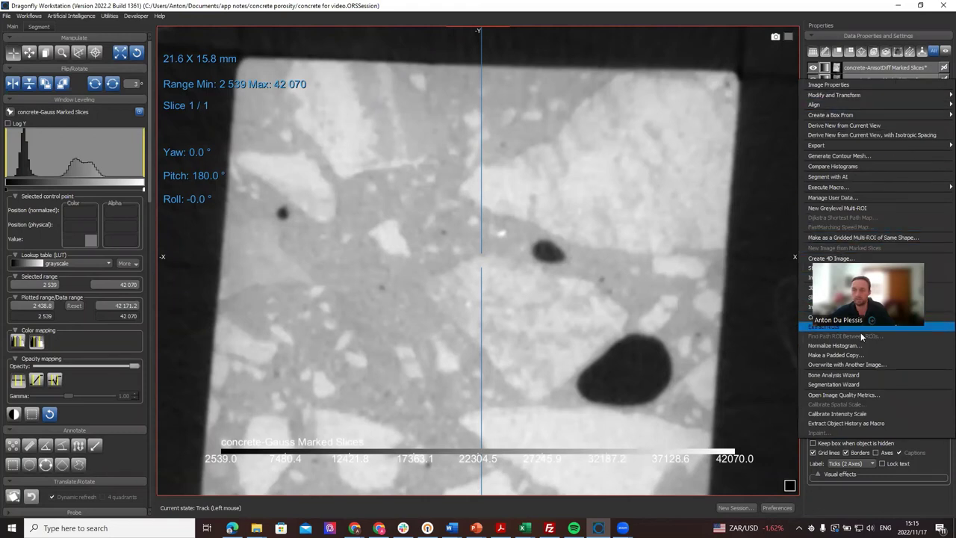
Compare concrete-Gauss and concrete-AnisotDiff Marked Slices in Image Quality Metrics (Gauss sharpness 782.803).
{"action": "left_click", "coordinate": [885, 394]}
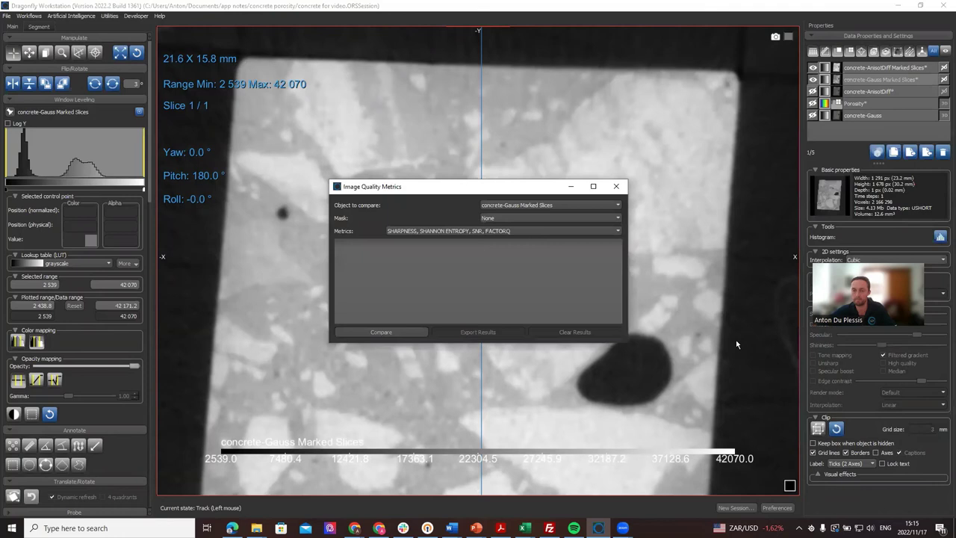
{"action": "left_click", "coordinate": [536, 205]}
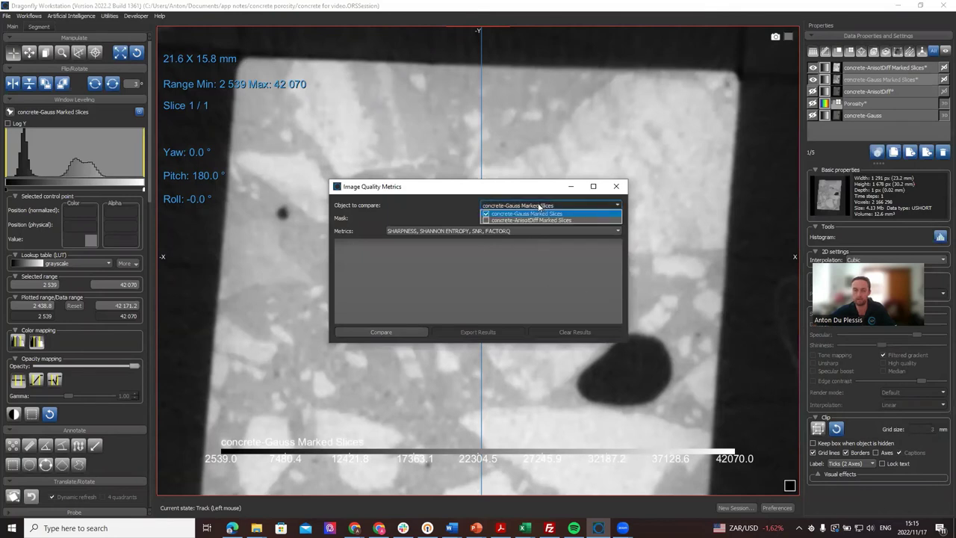
{"action": "left_click", "coordinate": [486, 221]}
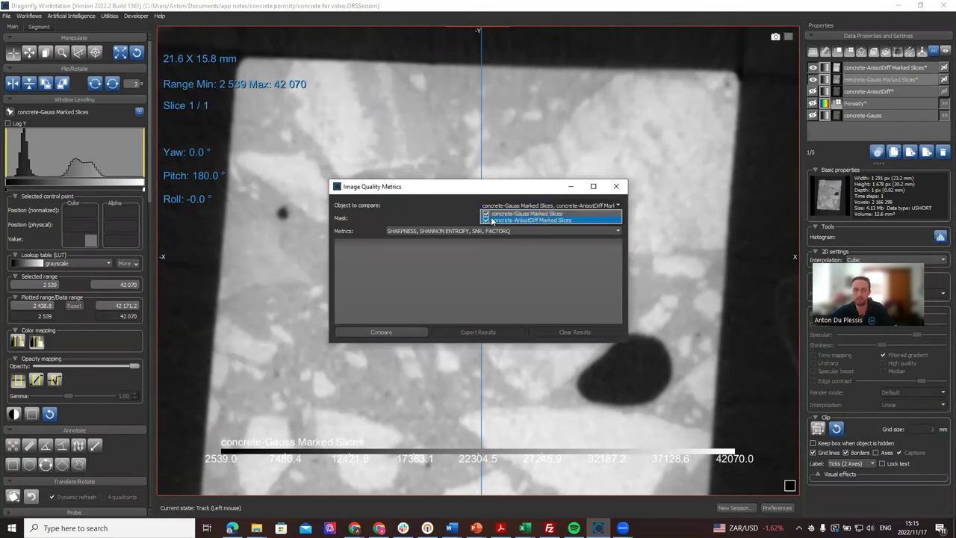
{"action": "left_click", "coordinate": [451, 209]}
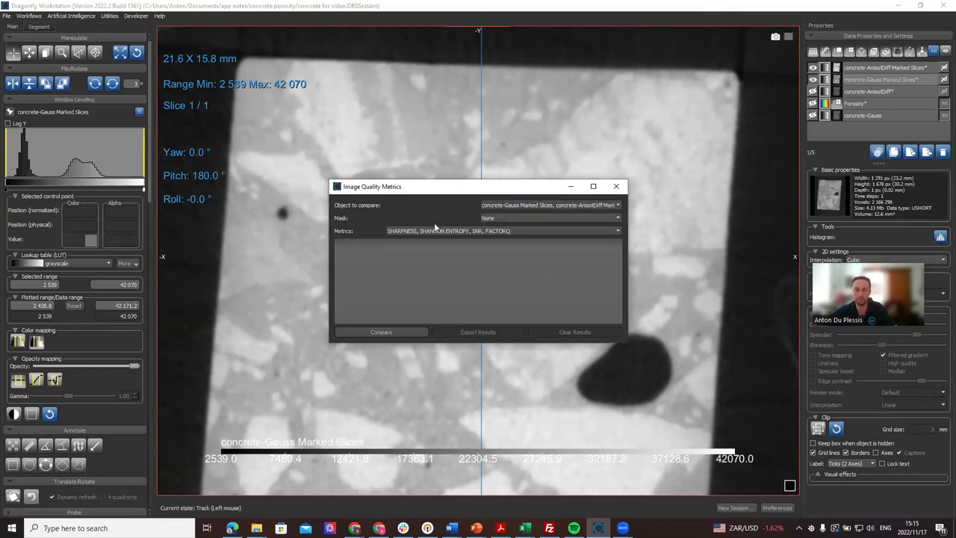
{"action": "left_click", "coordinate": [395, 332]}
{"action": "left_click", "coordinate": [404, 257]}
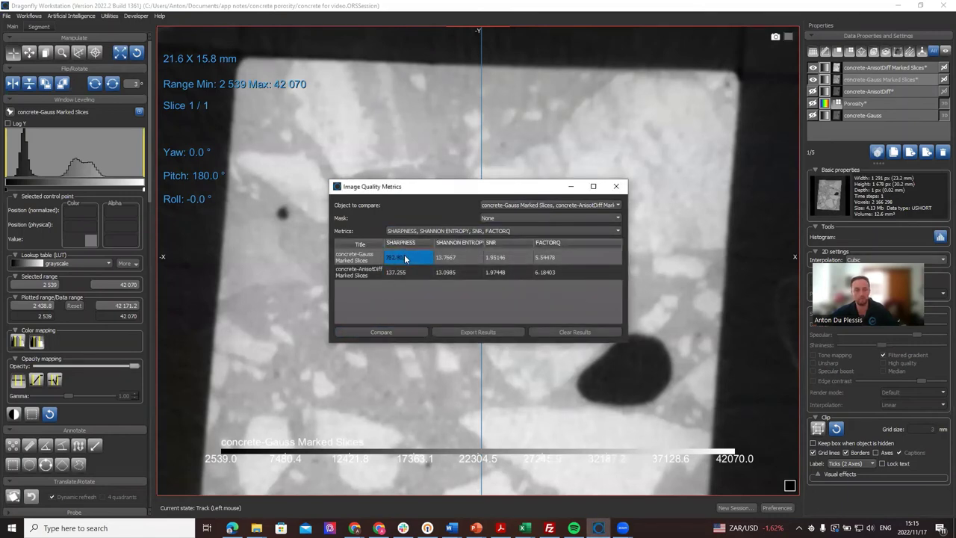
{"action": "left_click", "coordinate": [366, 255]}
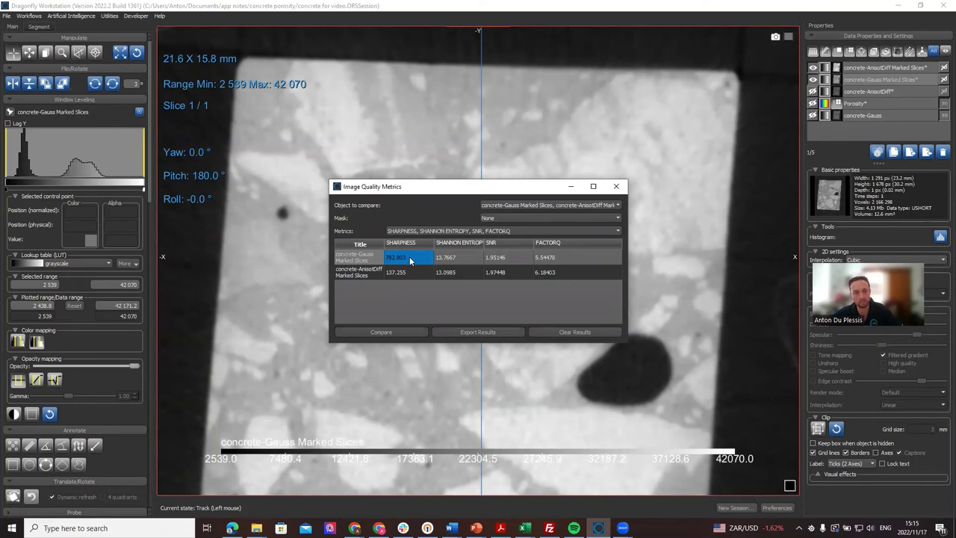
{"action": "left_click", "coordinate": [395, 271]}
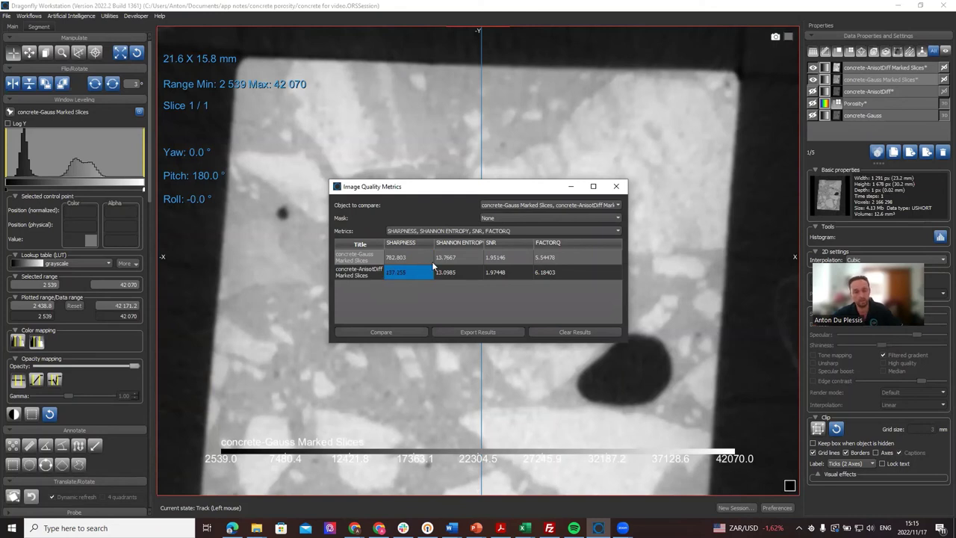
{"action": "left_click", "coordinate": [452, 243]}
{"action": "left_click", "coordinate": [456, 257]}
{"action": "left_click", "coordinate": [506, 242]}
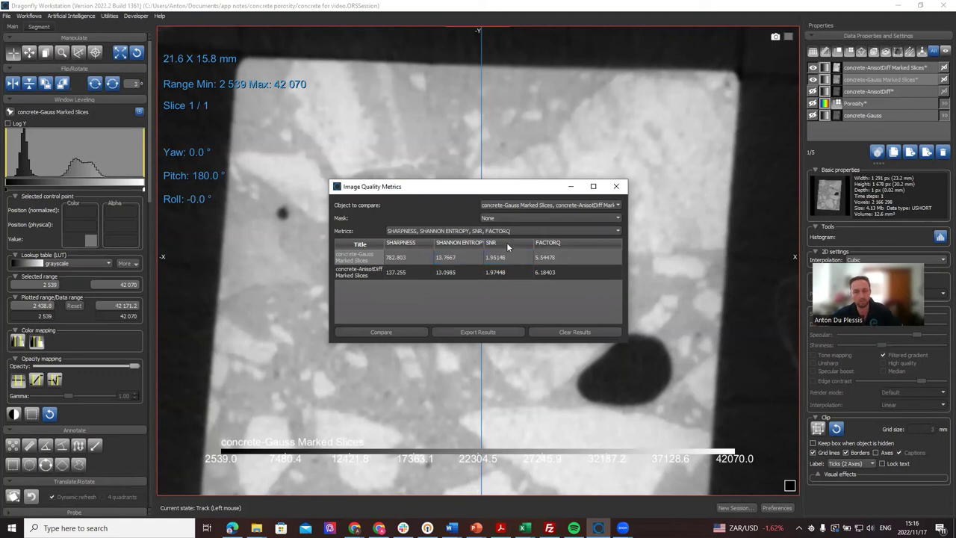
{"action": "left_click", "coordinate": [496, 257]}
{"action": "left_click", "coordinate": [500, 270]}
{"action": "left_click", "coordinate": [557, 245]}
{"action": "left_click", "coordinate": [552, 269]}
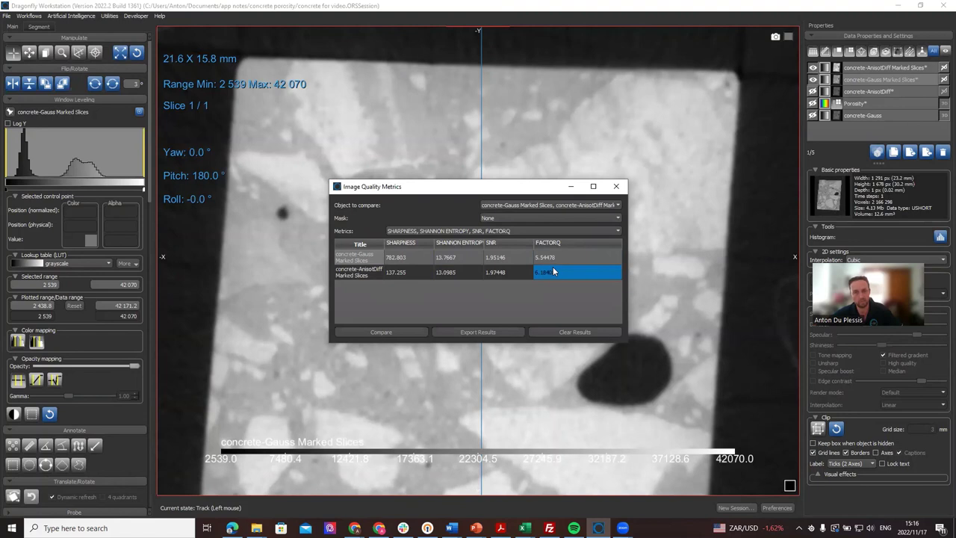
{"action": "left_click", "coordinate": [399, 272]}
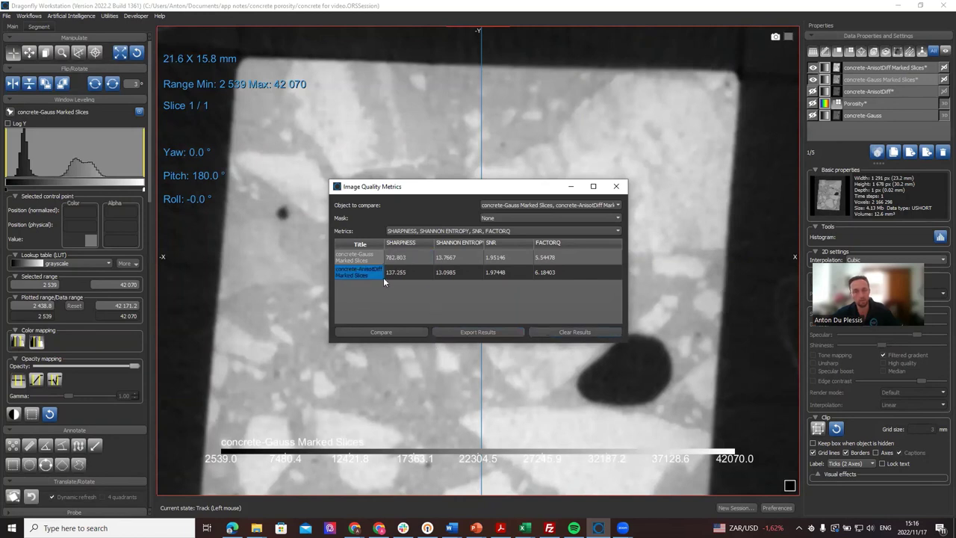
Close the Image Quality Metrics window and collapse the 2D settings section in Properties.
{"action": "left_click", "coordinate": [616, 188]}
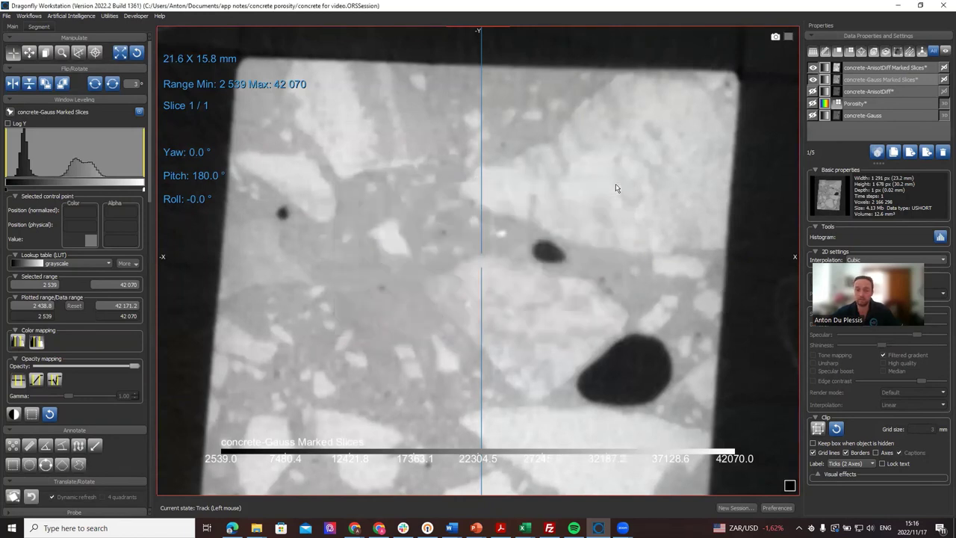
{"action": "left_click", "coordinate": [876, 253]}
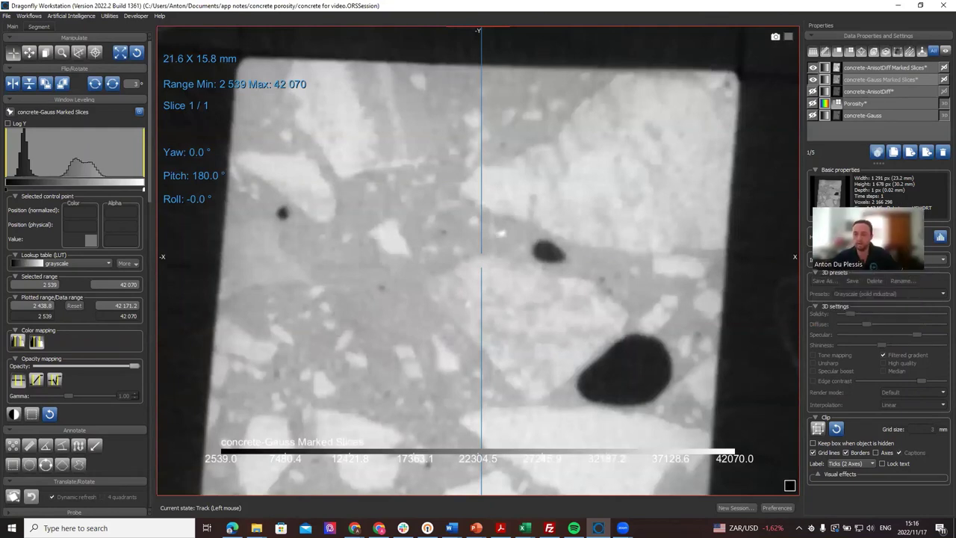